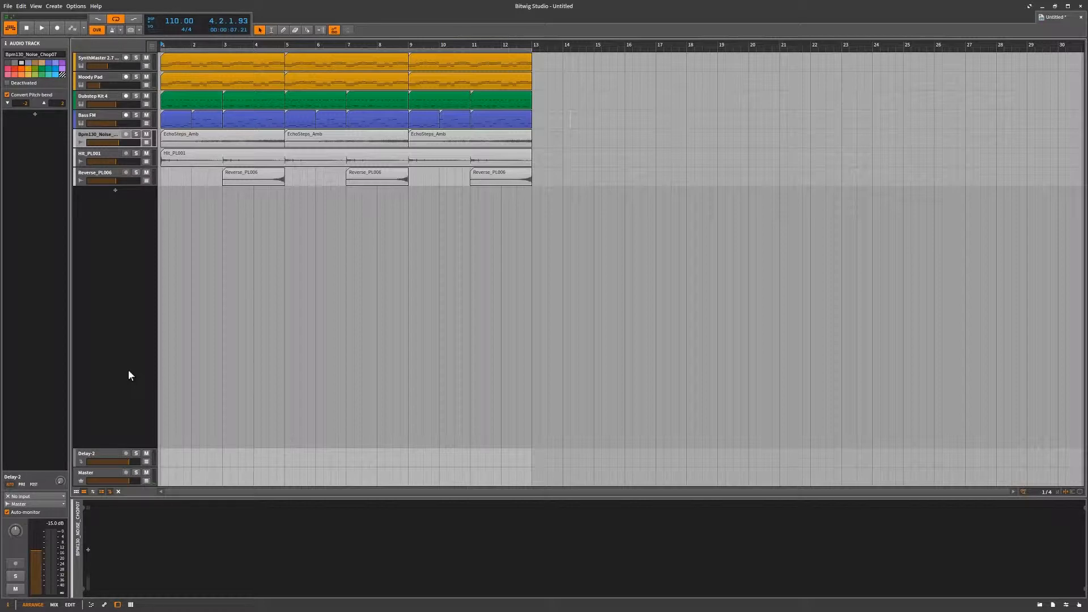
Step: Play the arrangement to listen to it, then stop playback
key("space")
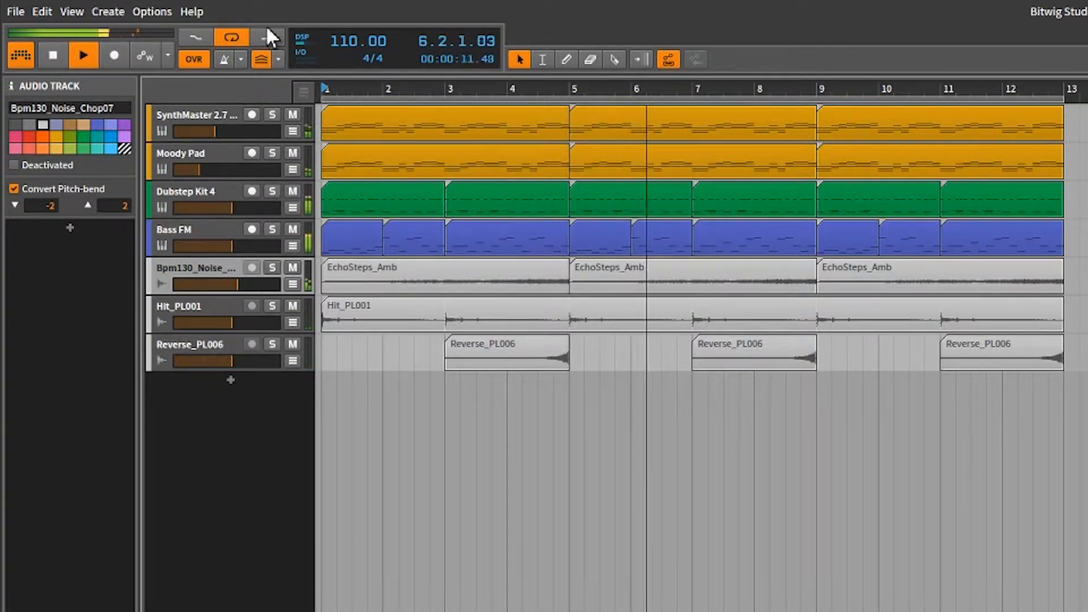
left_click(261, 60)
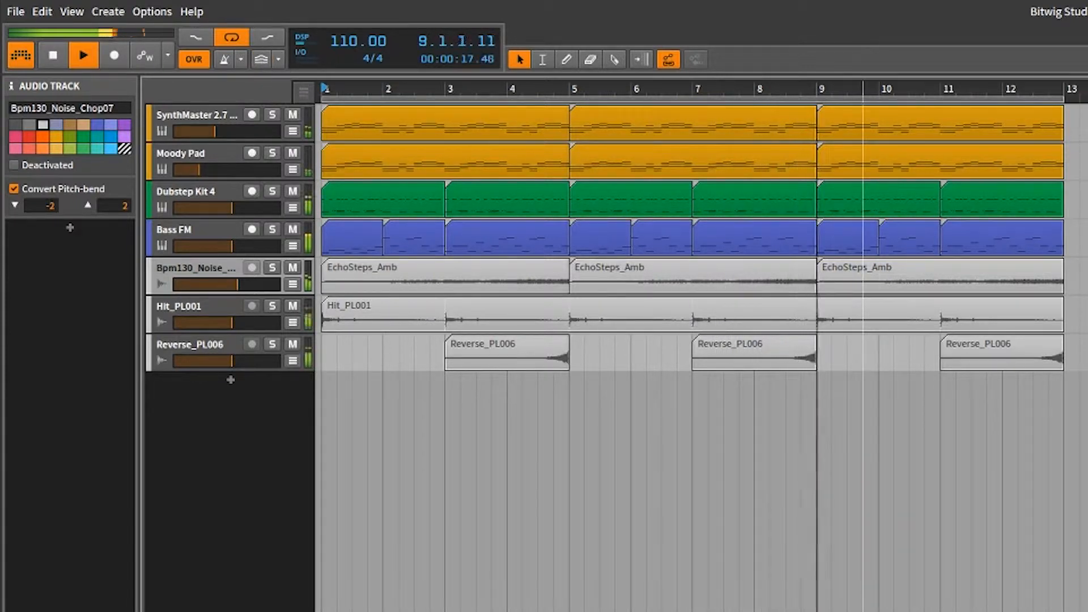
key("space")
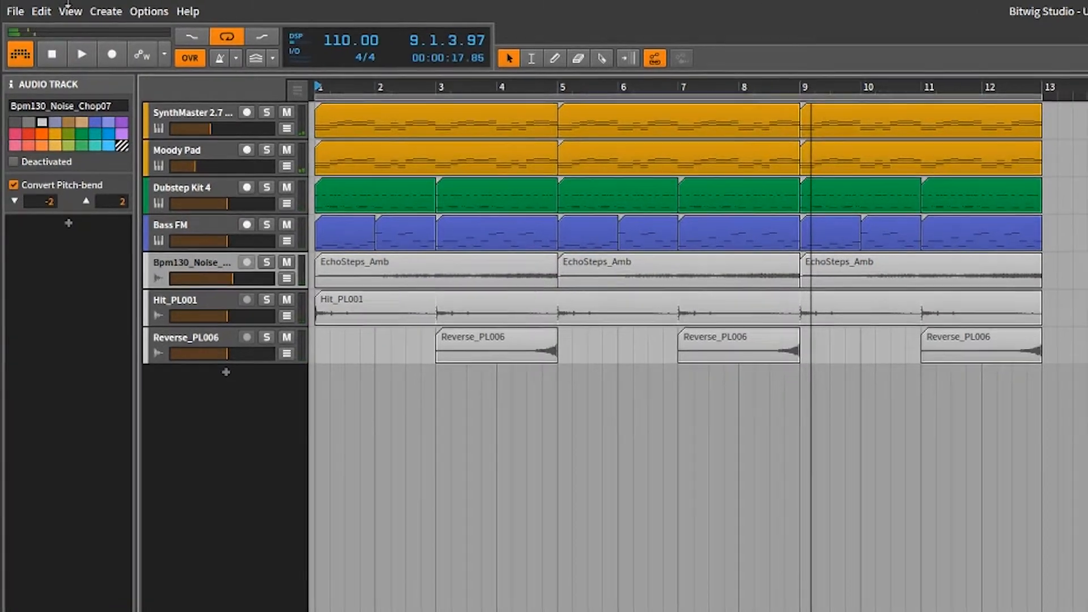
left_click(51, 54)
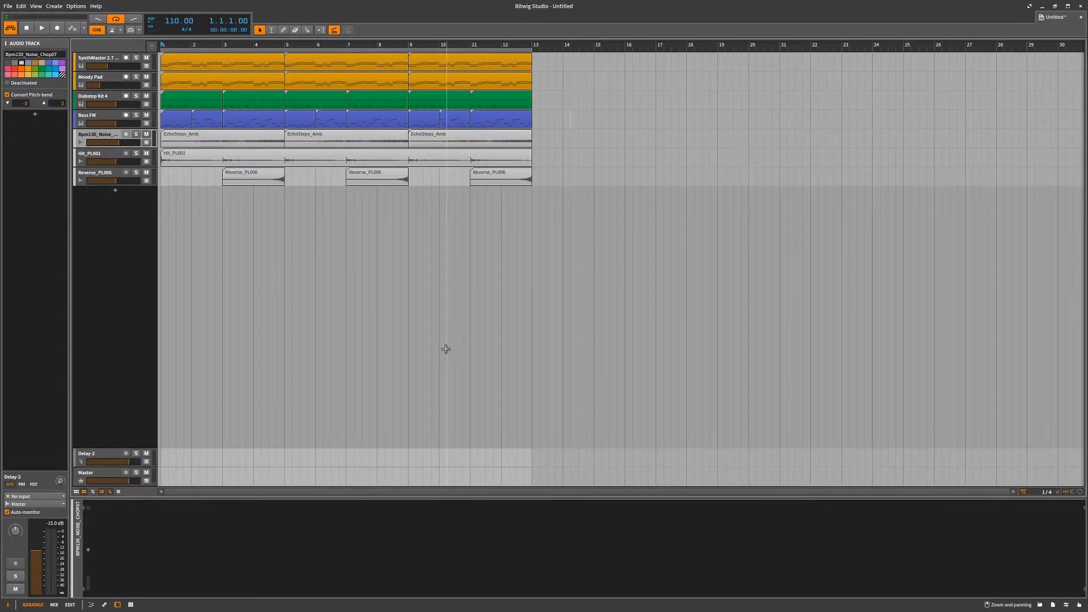
Step: Hide the inspector panel and briefly switch to the mixer view before returning to the arrangement
key("i")
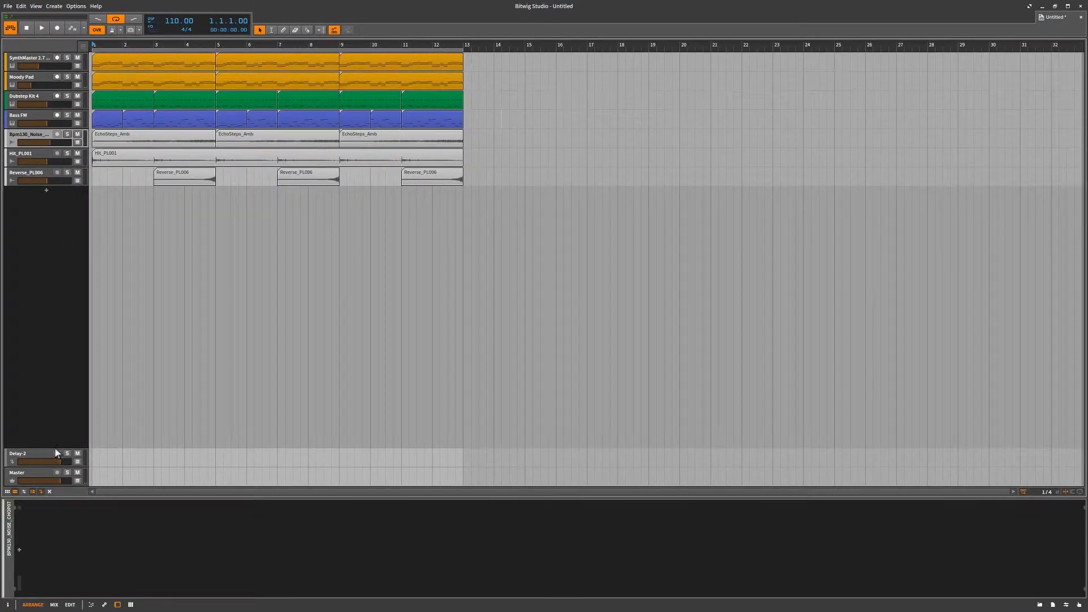
left_click(54, 605)
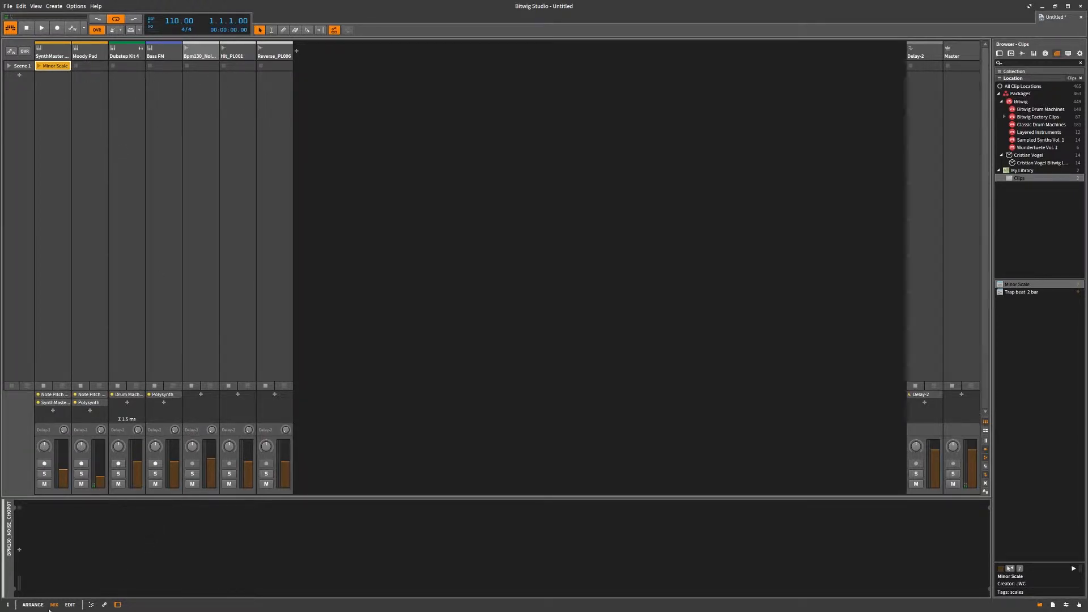
left_click(32, 605)
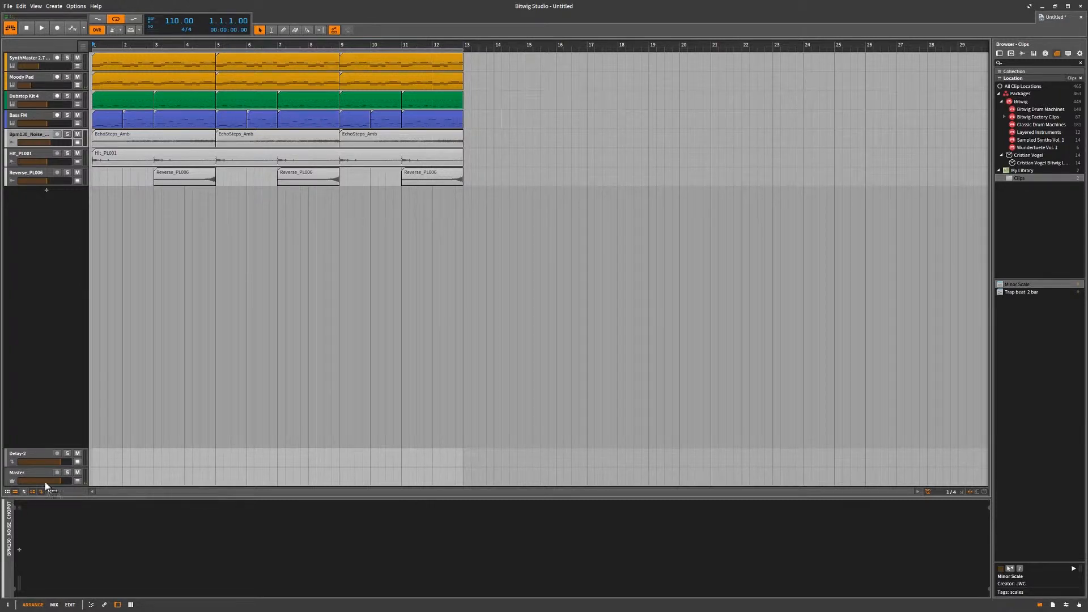
Step: Show the clip launcher beside the arrangement, widen it, then collapse it again
left_click(8, 491)
left_click_drag(184, 184, 316, 182)
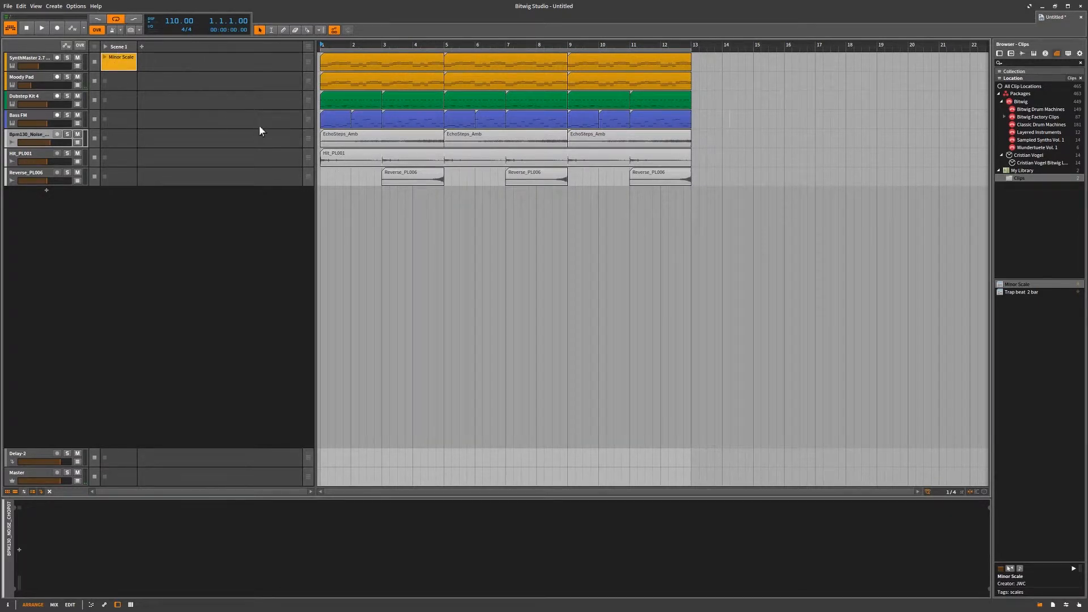
left_click_drag(315, 122, 85, 147)
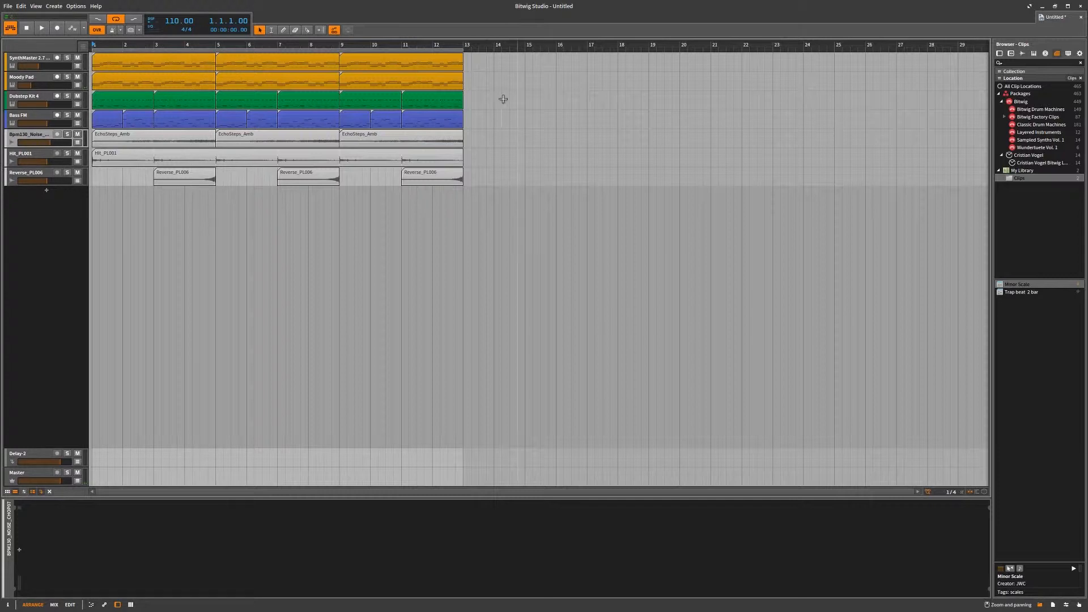
left_click(500, 62)
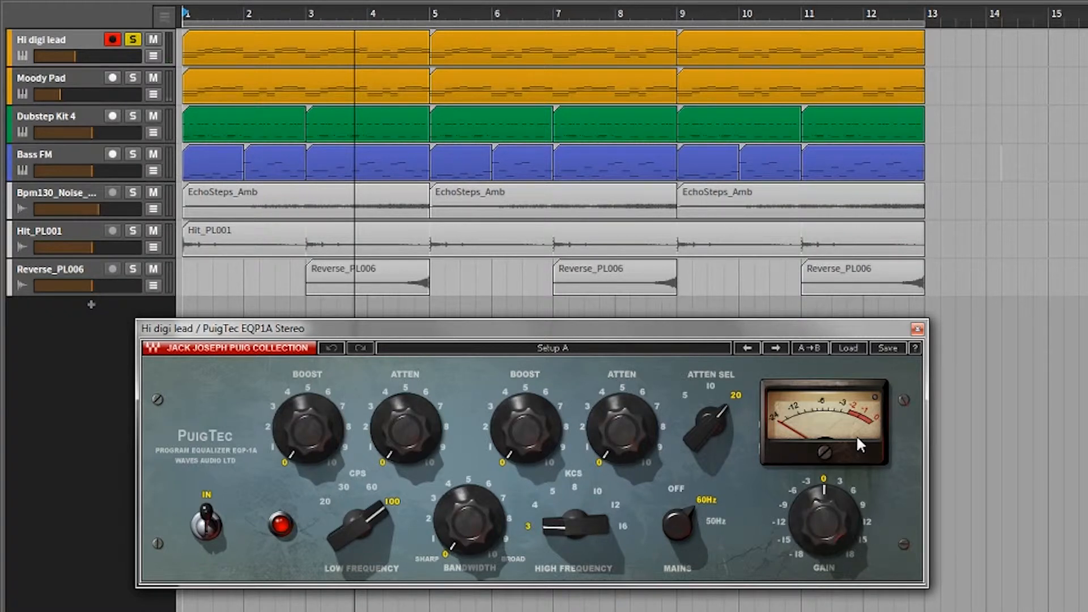
Step: On the PuigTec EQP1A, set the high frequency to 12 and the high-band boost to 7
mouse_move(608, 451)
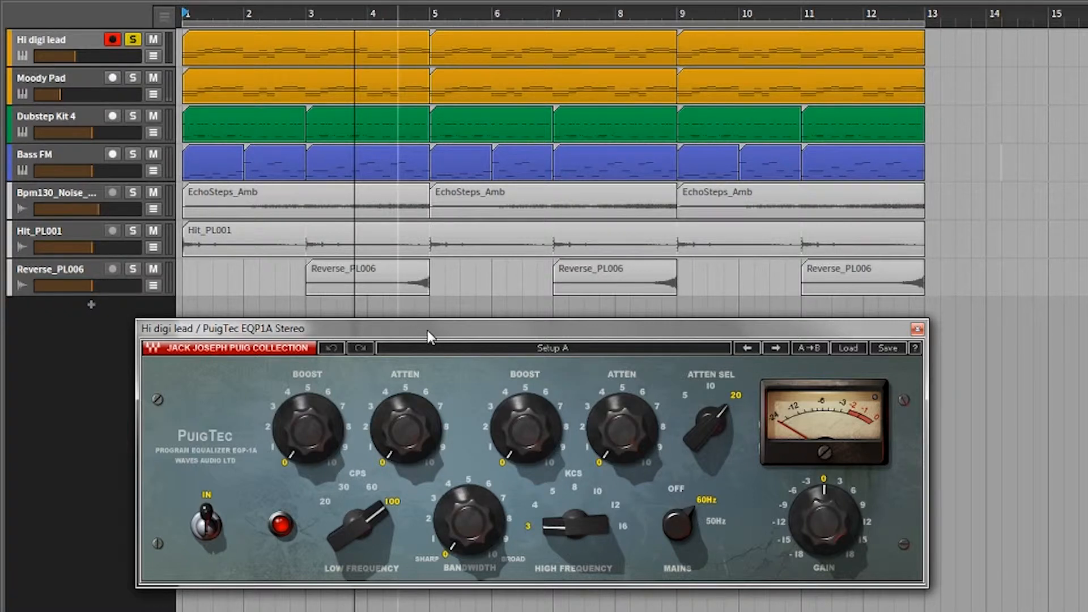
left_click_drag(427, 331, 430, 341)
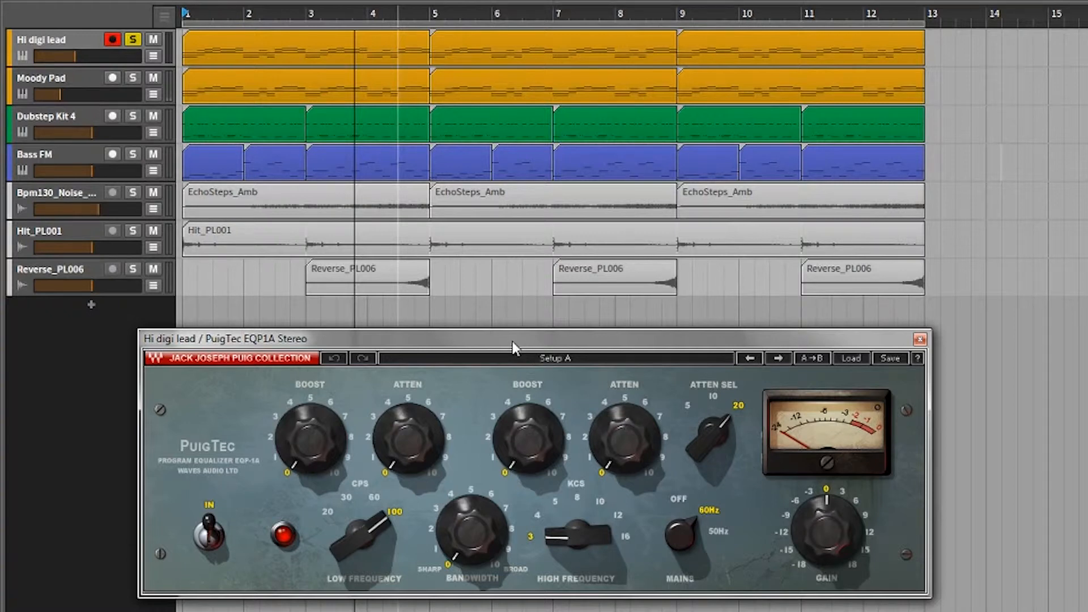
mouse_move(512, 341)
left_mouse_down()
mouse_move(503, 382)
mouse_move(502, 351)
mouse_move(512, 348)
left_mouse_up()
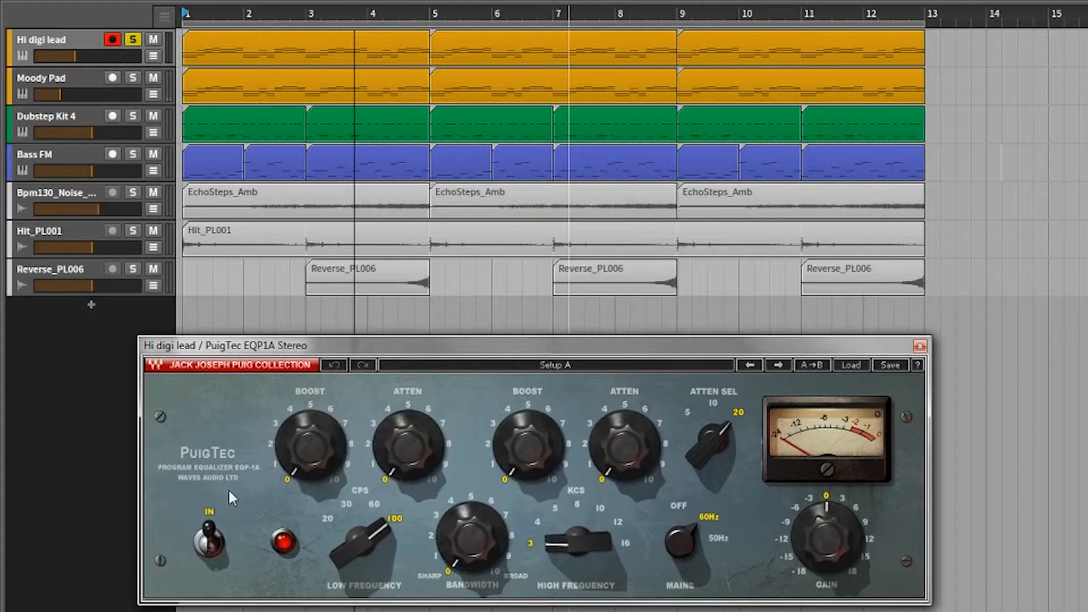
left_click_drag(441, 352, 459, 343)
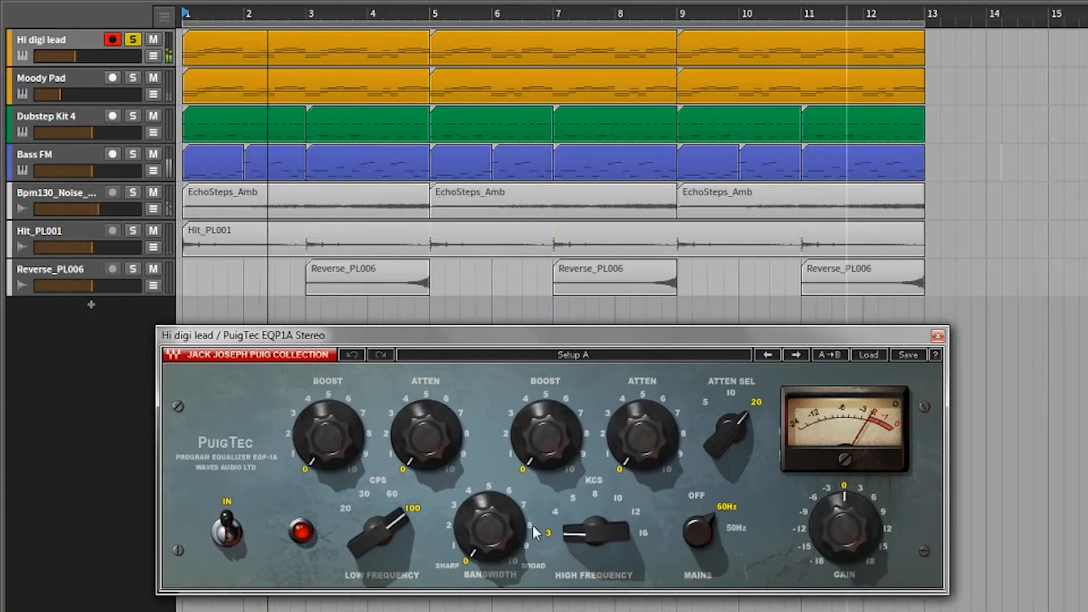
left_click(635, 512)
mouse_move(544, 438)
left_mouse_down()
mouse_move(544, 399)
mouse_move(543, 419)
left_mouse_up()
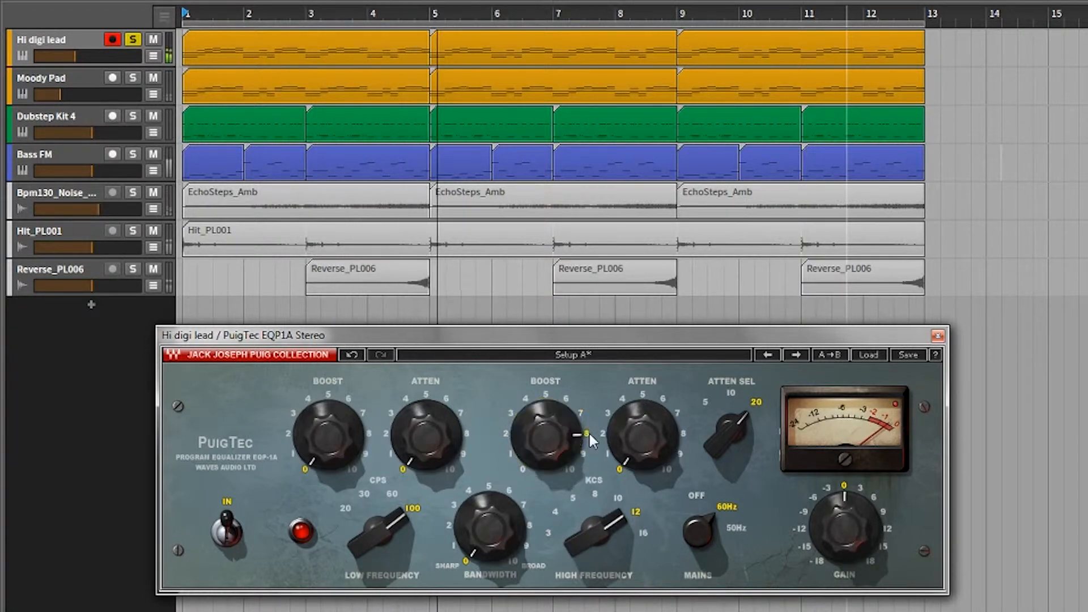
left_click(579, 413)
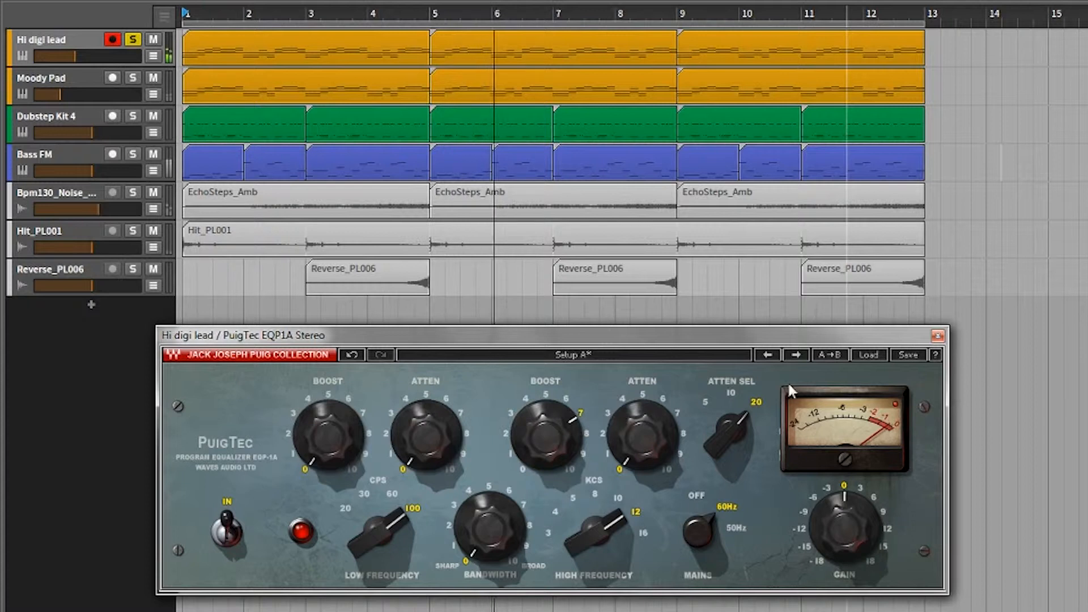
Step: Try the attenuation selector's settings, keeping 20, and set the high-band attenuation to 4
left_click(664, 400)
left_click(607, 414)
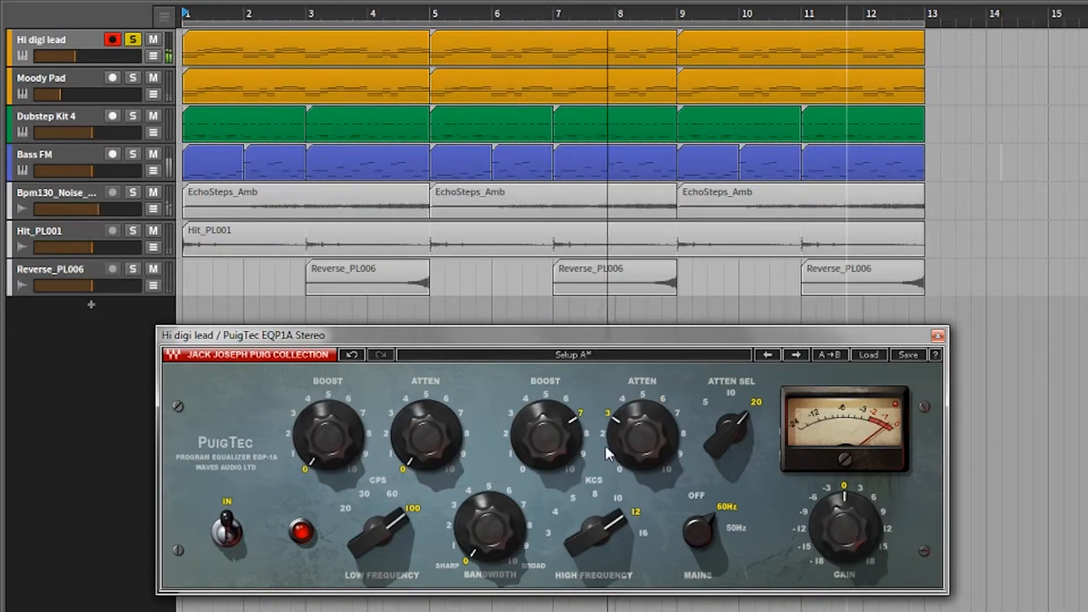
left_click(731, 393)
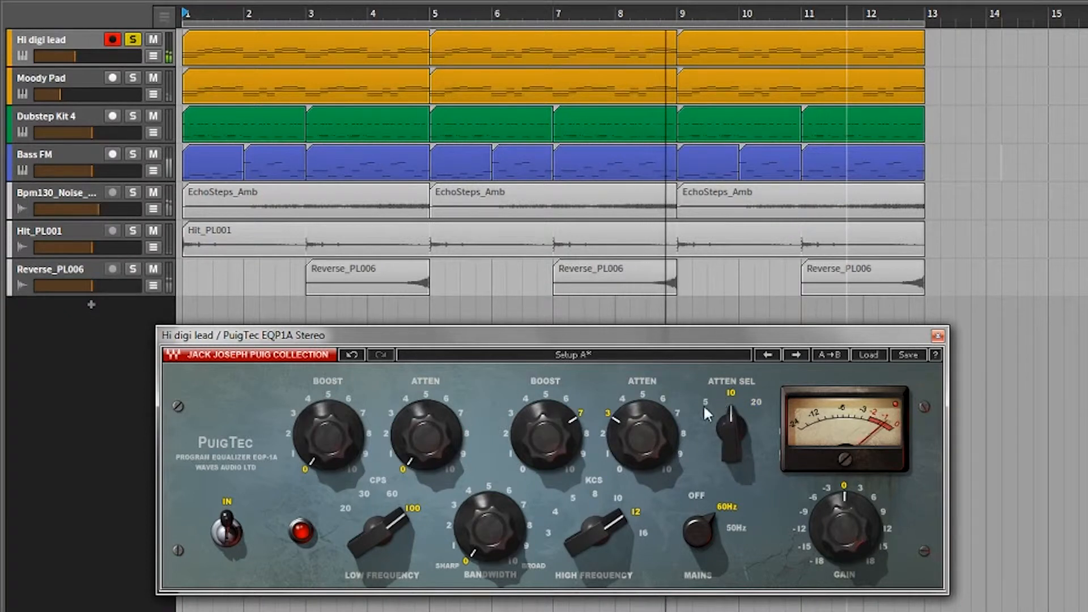
left_click(704, 402)
left_click(754, 401)
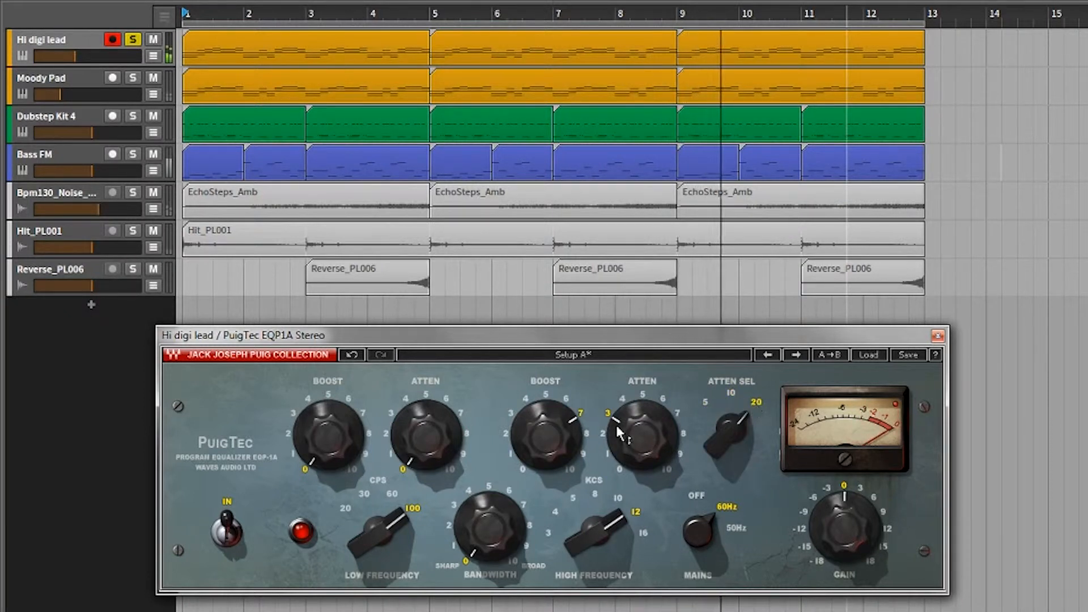
left_click(624, 401)
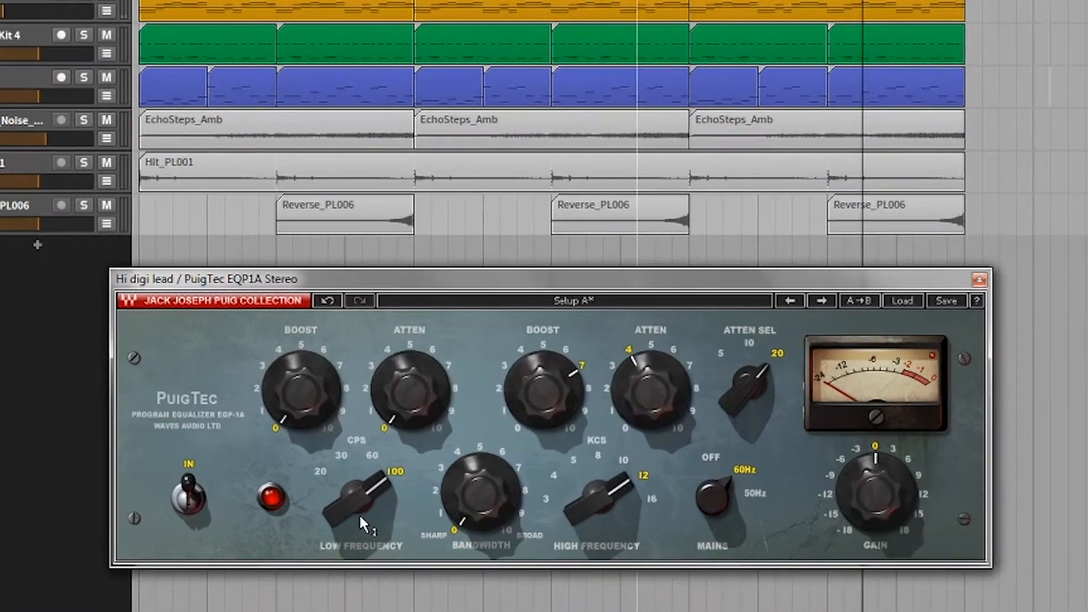
Step: Compare the low-frequency settings 20, 30, 60 and 100, leaving the low frequency at 20
mouse_move(380, 548)
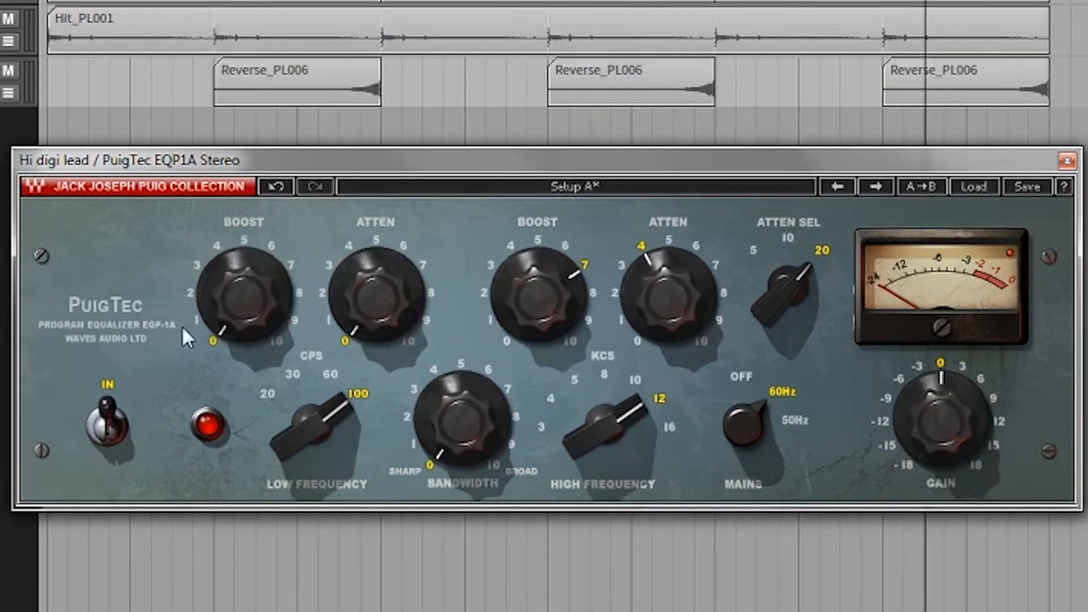
left_click(270, 396)
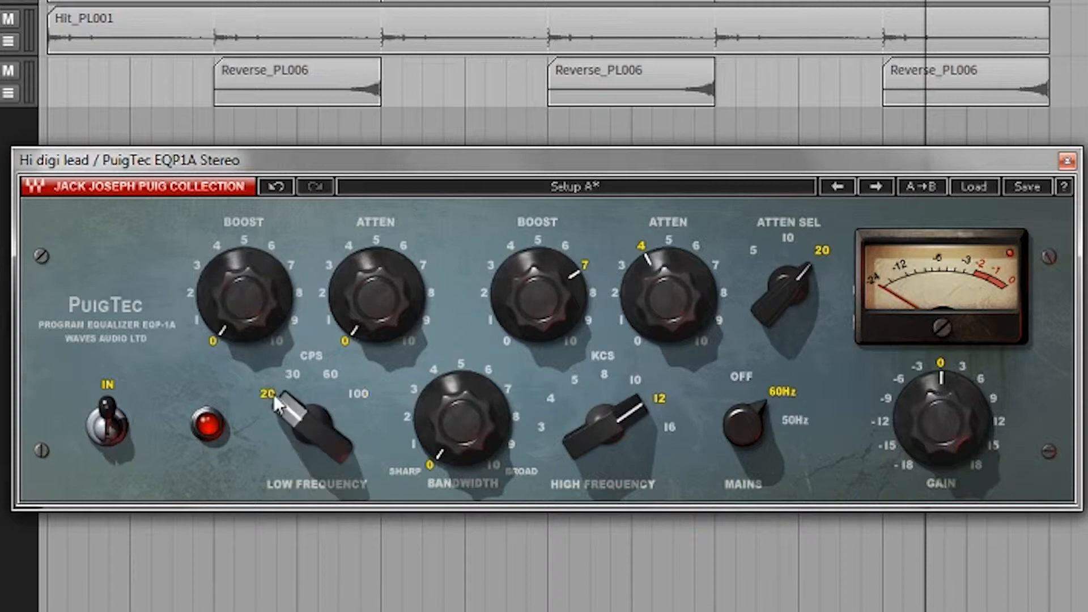
left_click(292, 376)
left_click(332, 378)
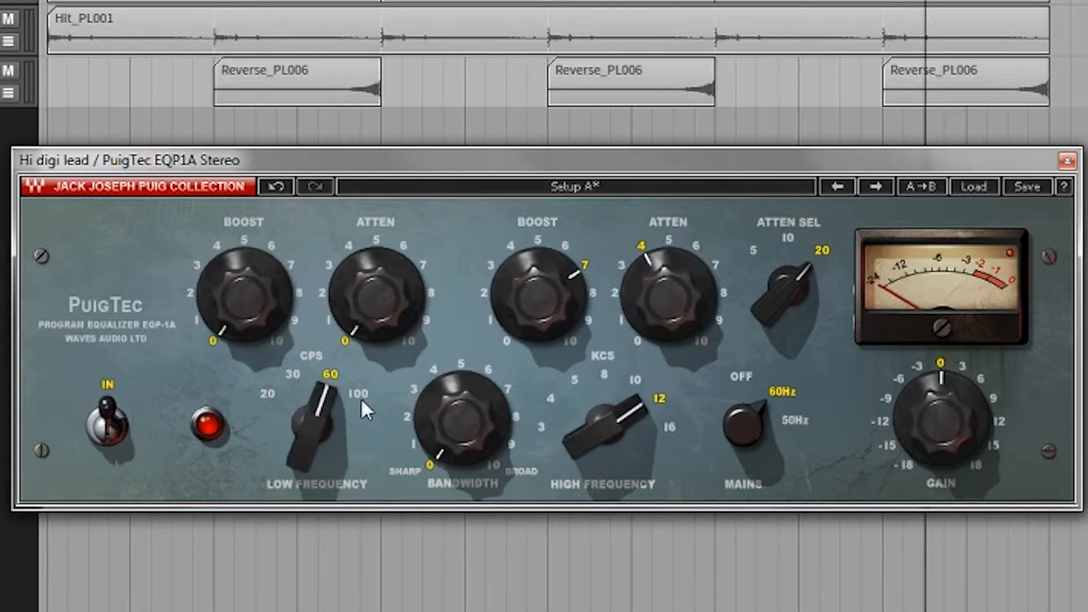
left_click(357, 395)
left_click(324, 374)
left_click(297, 375)
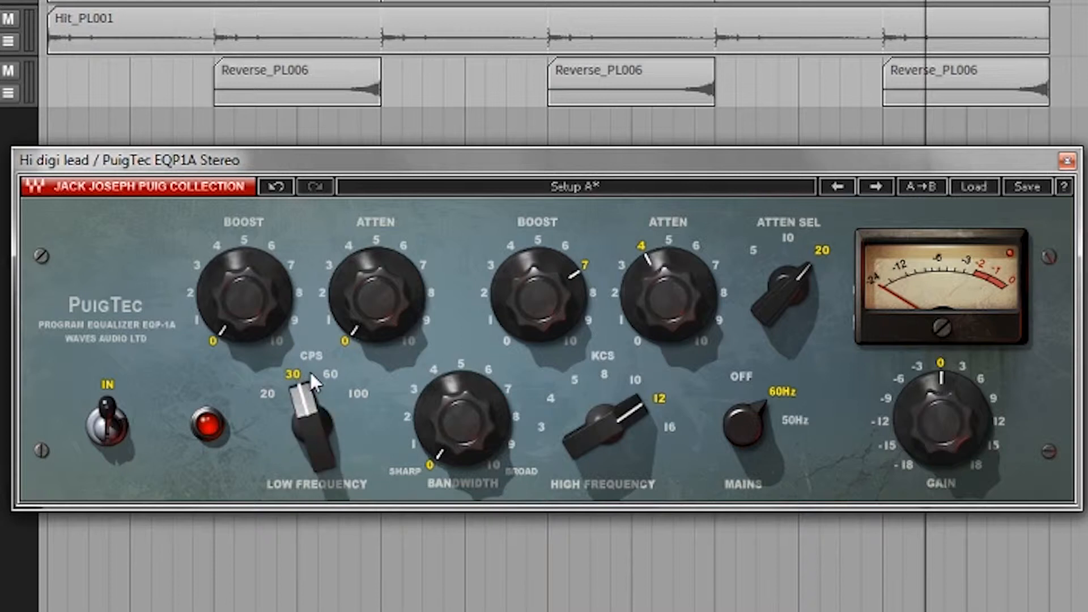
left_click(267, 395)
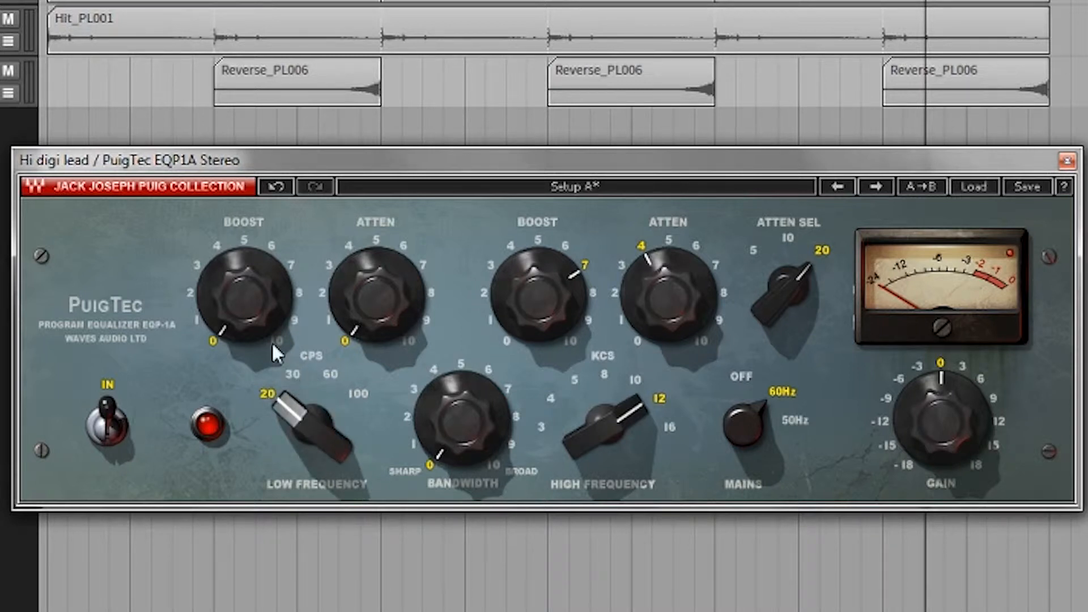
mouse_move(238, 303)
left_click(329, 374)
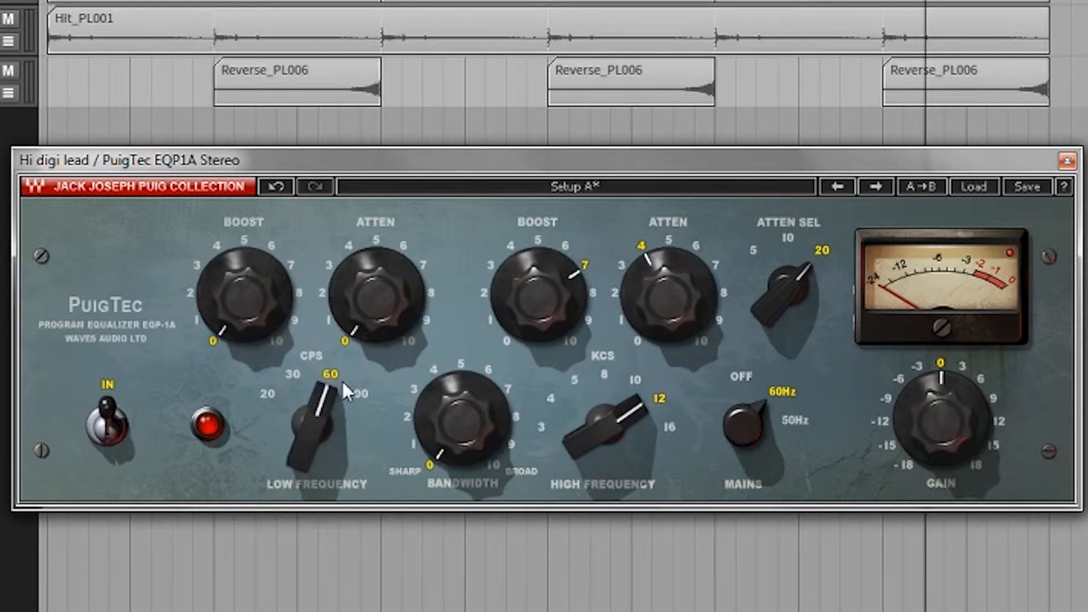
left_click(296, 374)
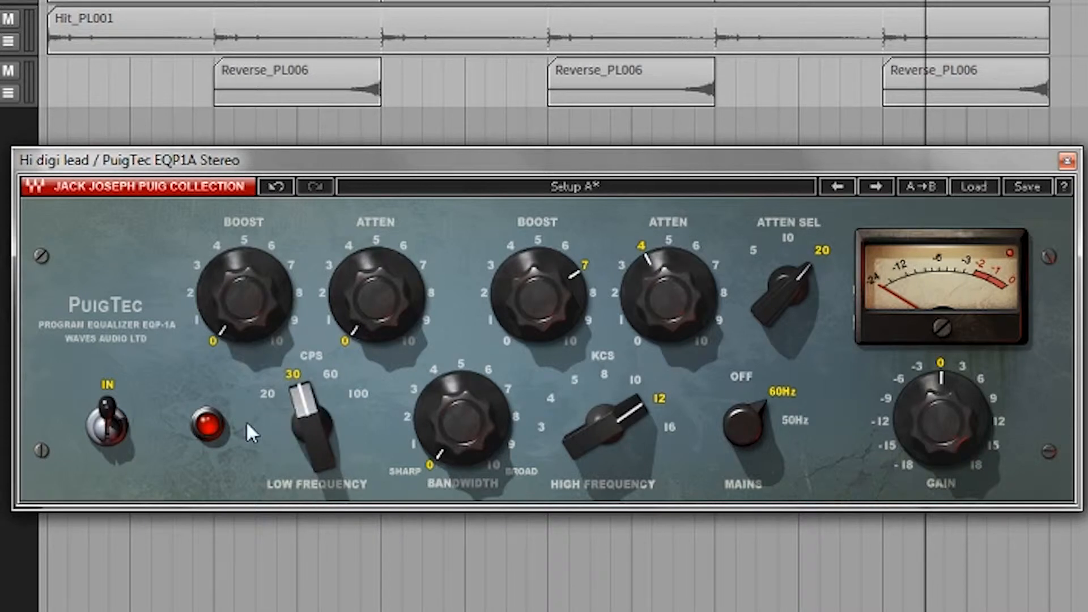
left_click(267, 394)
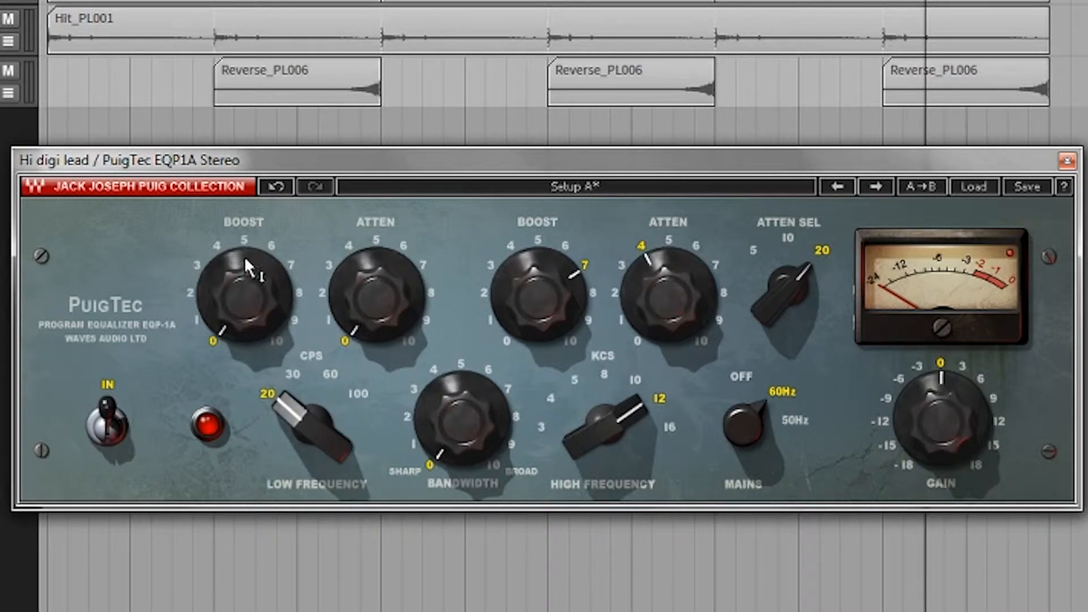
mouse_move(379, 306)
left_mouse_down()
mouse_move(380, 250)
mouse_move(379, 306)
left_mouse_up()
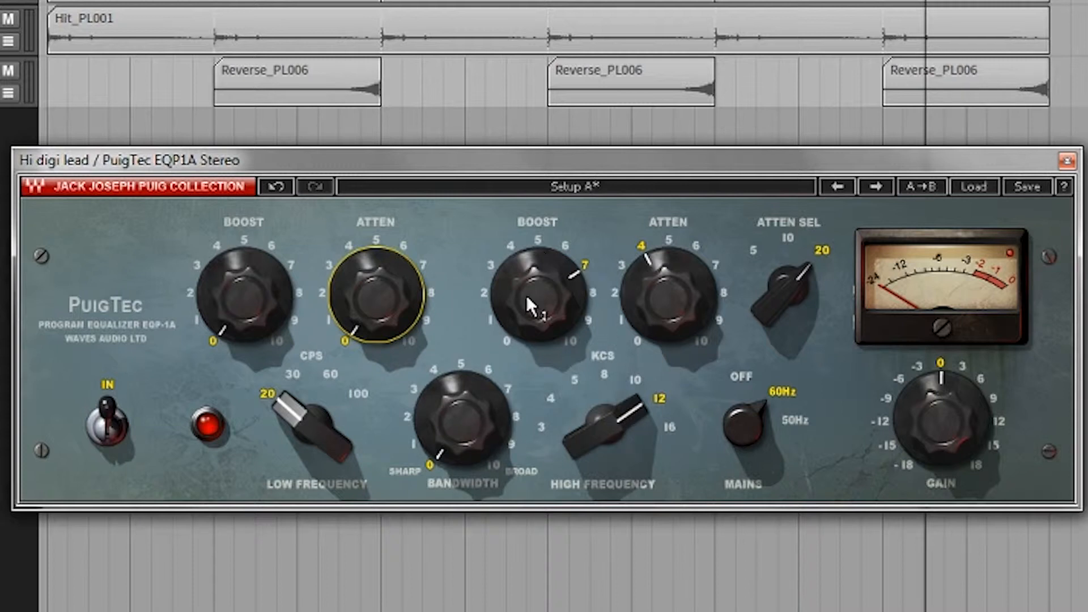
Step: Compare the high-frequency settings from 3 through 16 on the PuigTec EQP1A, leaving the high frequency at 10
mouse_move(562, 291)
mouse_move(623, 418)
left_click(540, 426)
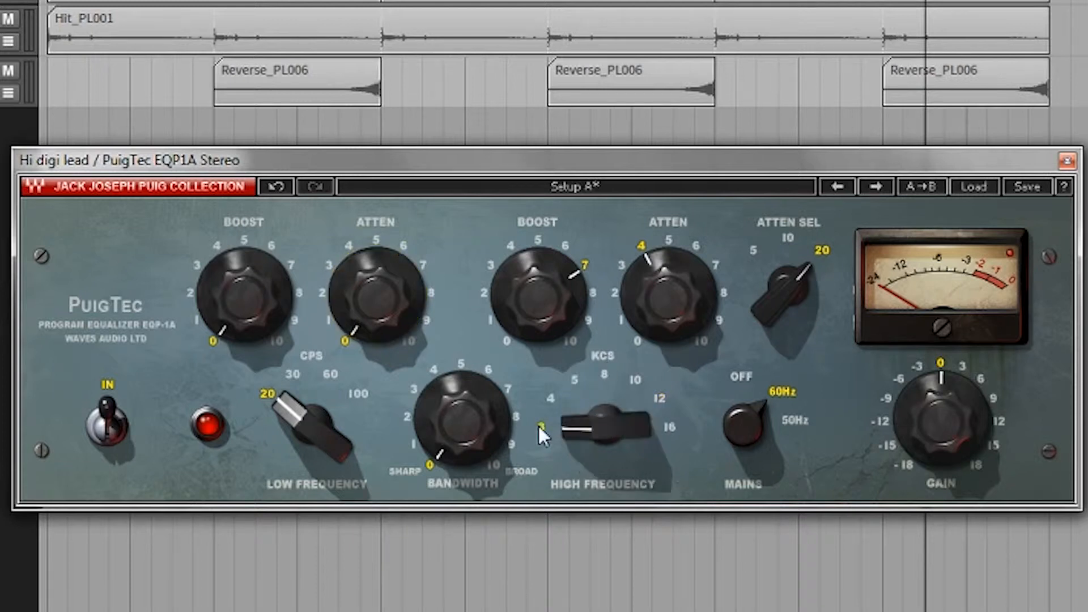
left_click(548, 397)
left_click(576, 377)
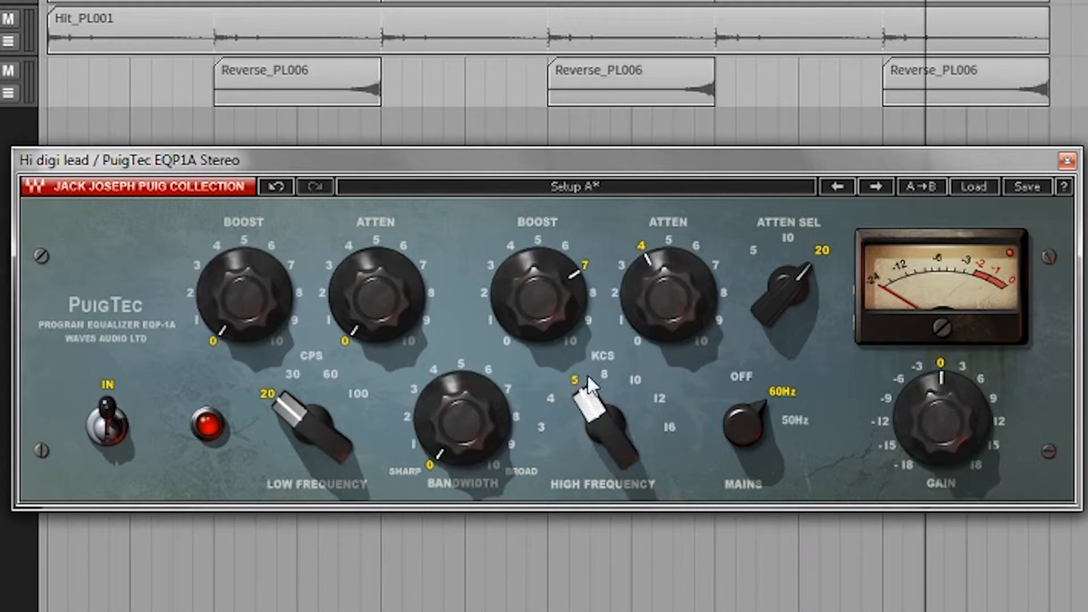
left_click(604, 376)
left_click(639, 377)
left_click(658, 395)
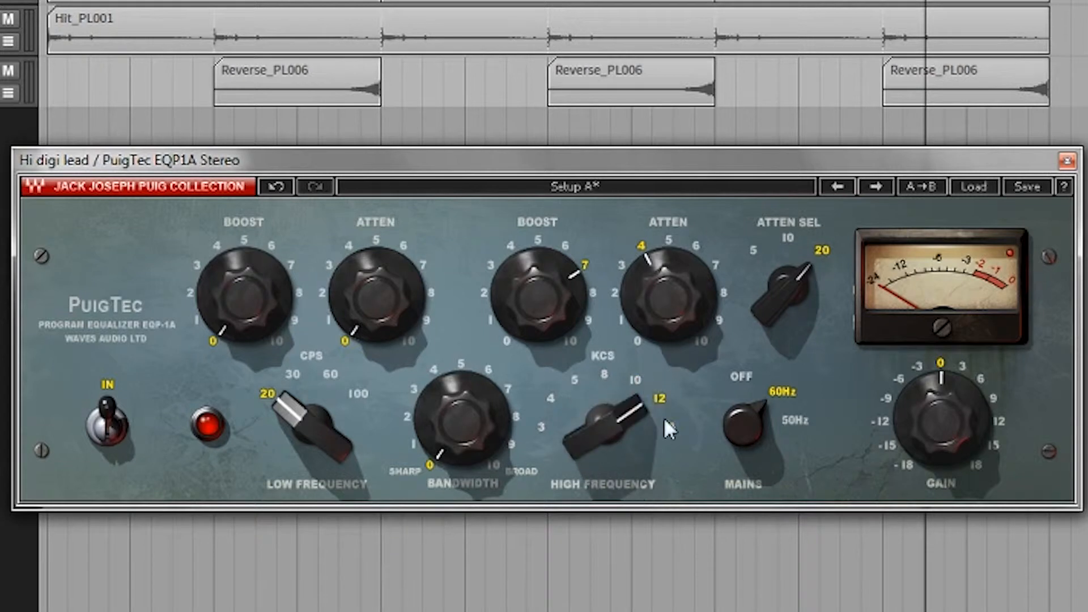
left_click(669, 422)
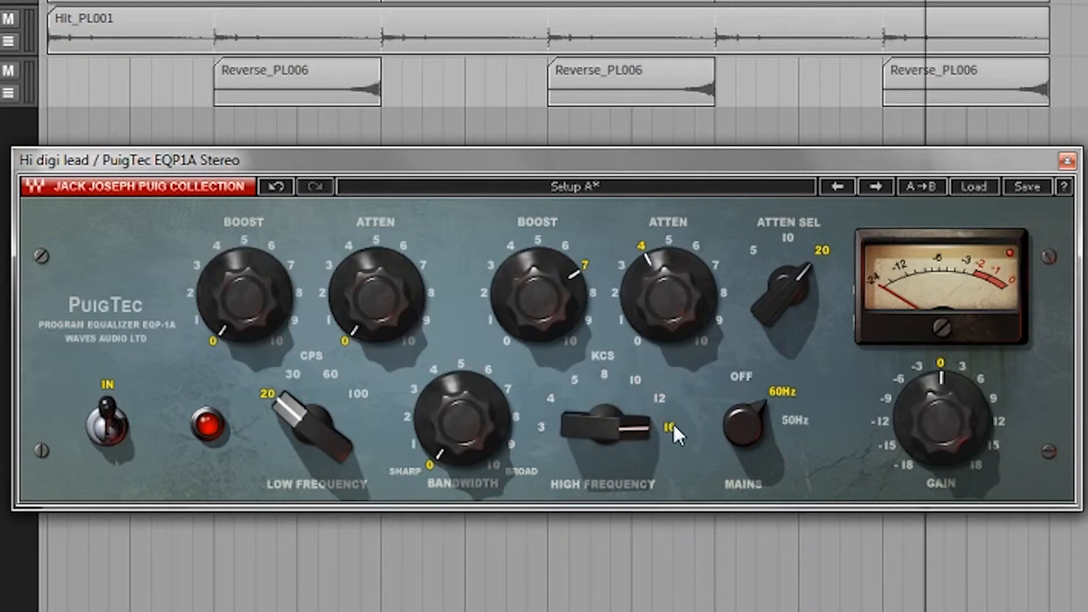
left_click(656, 398)
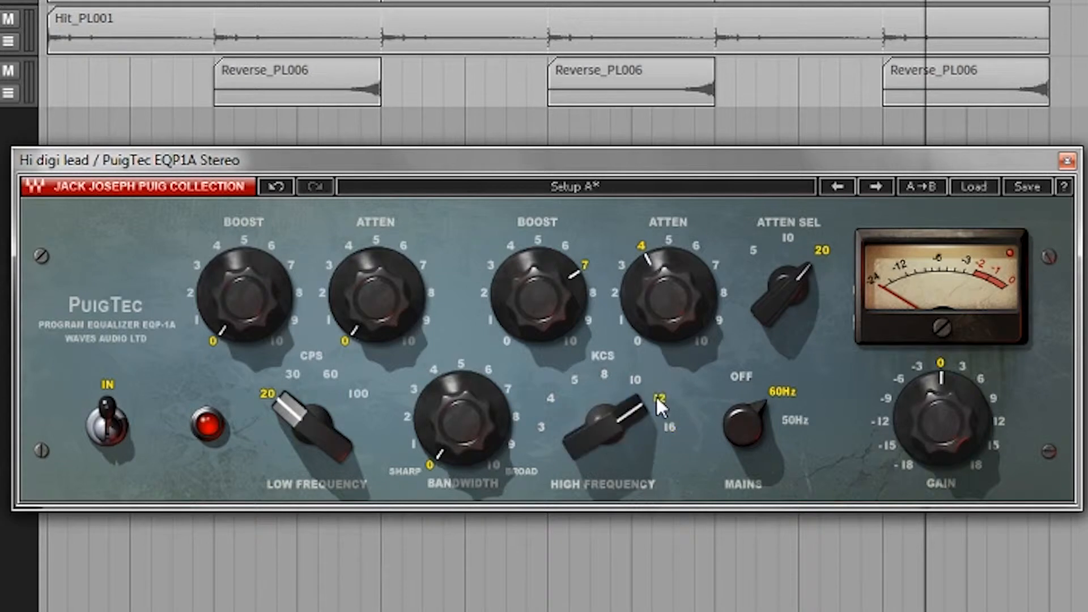
left_click(634, 376)
left_click(550, 400)
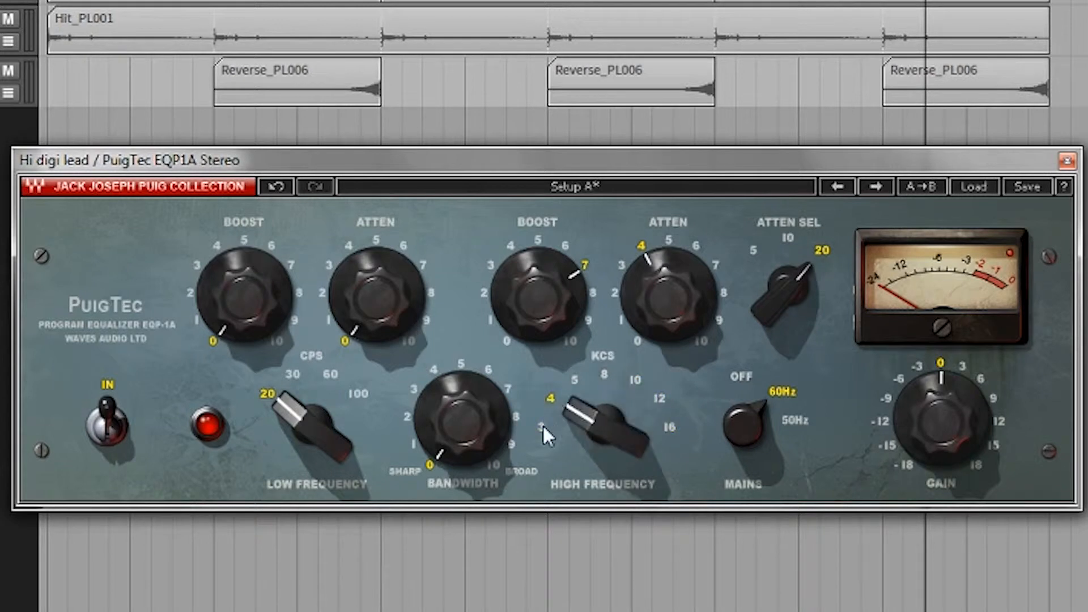
left_click(669, 426)
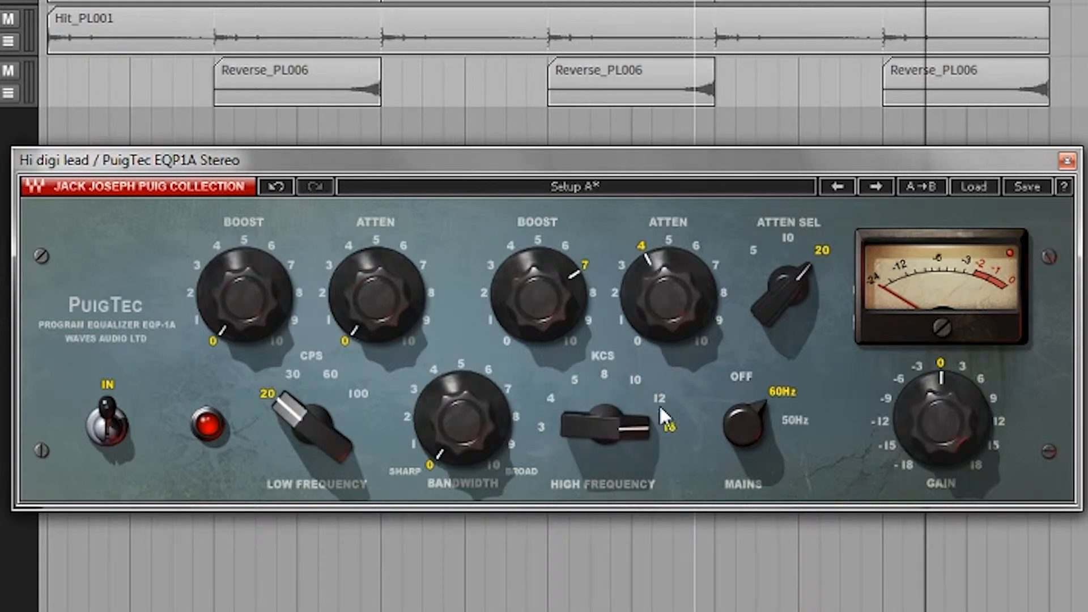
left_click(635, 380)
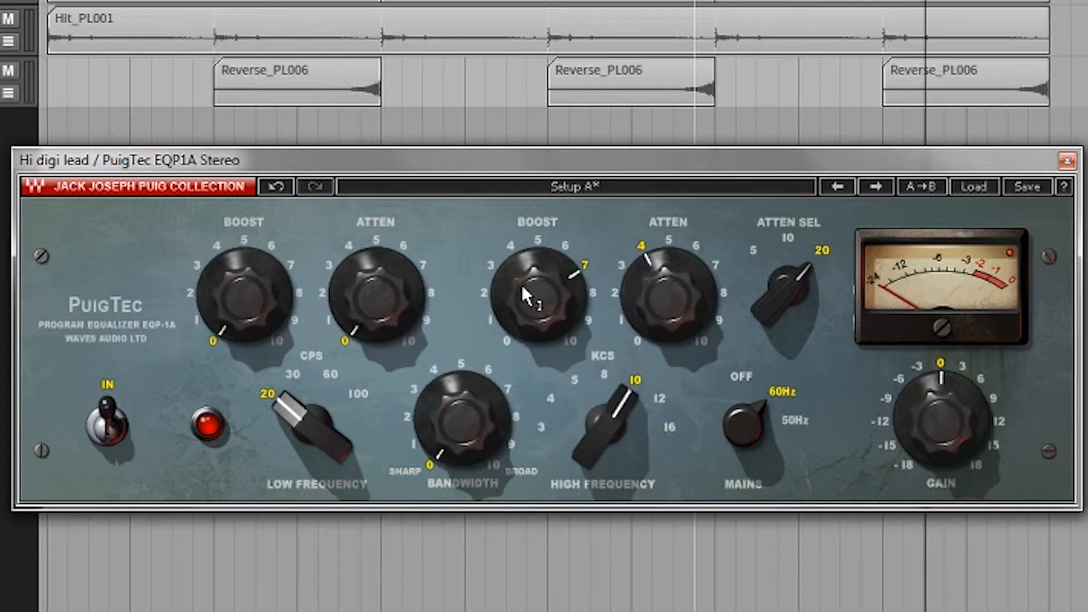
Step: Raise the high-band boost to 8 and sweep the bandwidth through its range, returning it to 0
left_click_drag(535, 291, 535, 276)
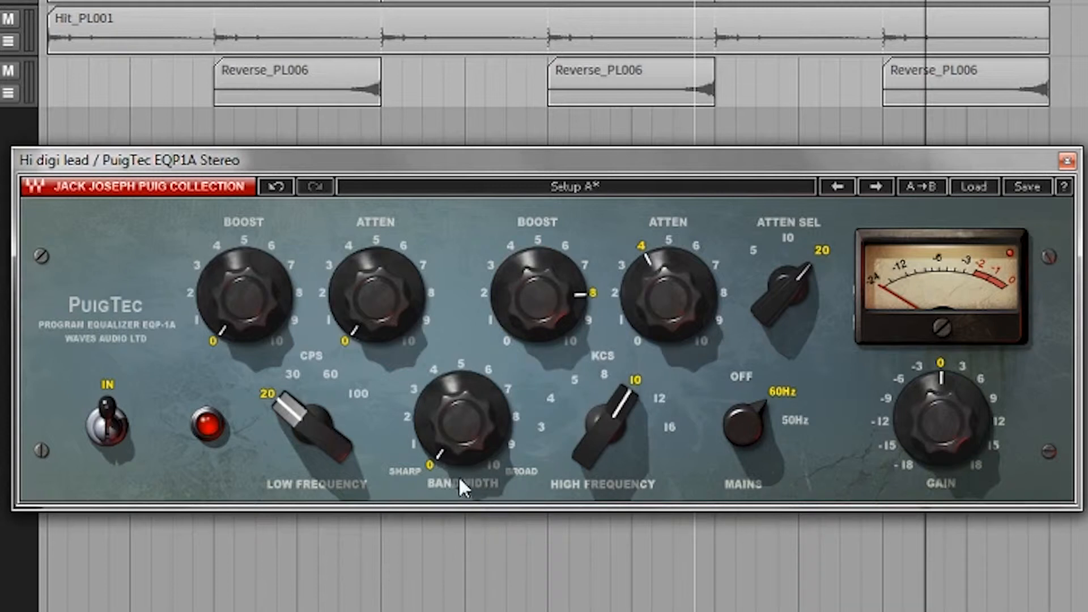
mouse_move(448, 427)
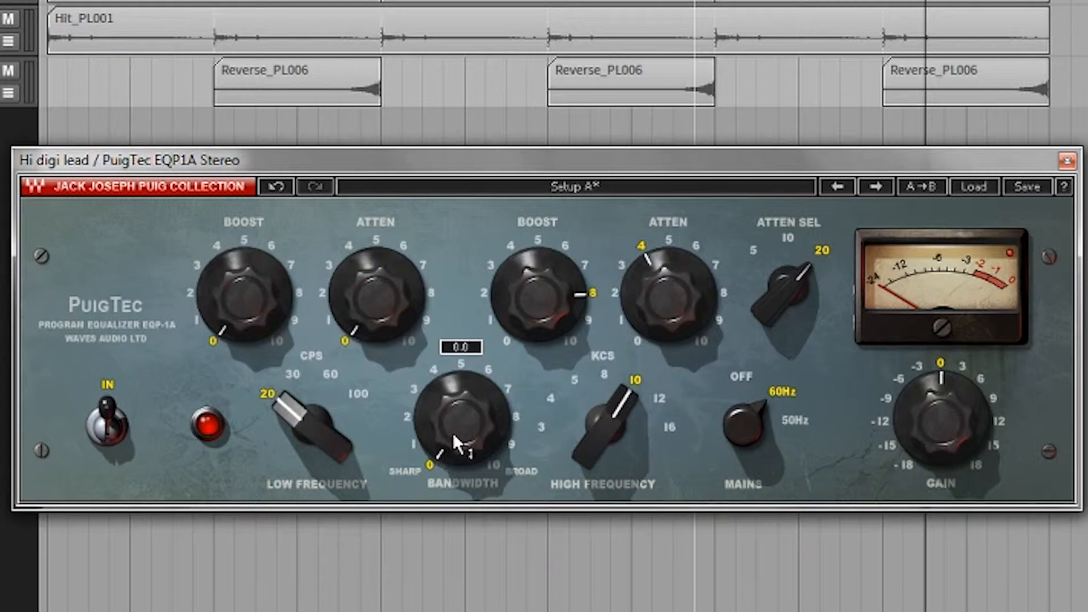
left_click_drag(447, 434, 448, 351)
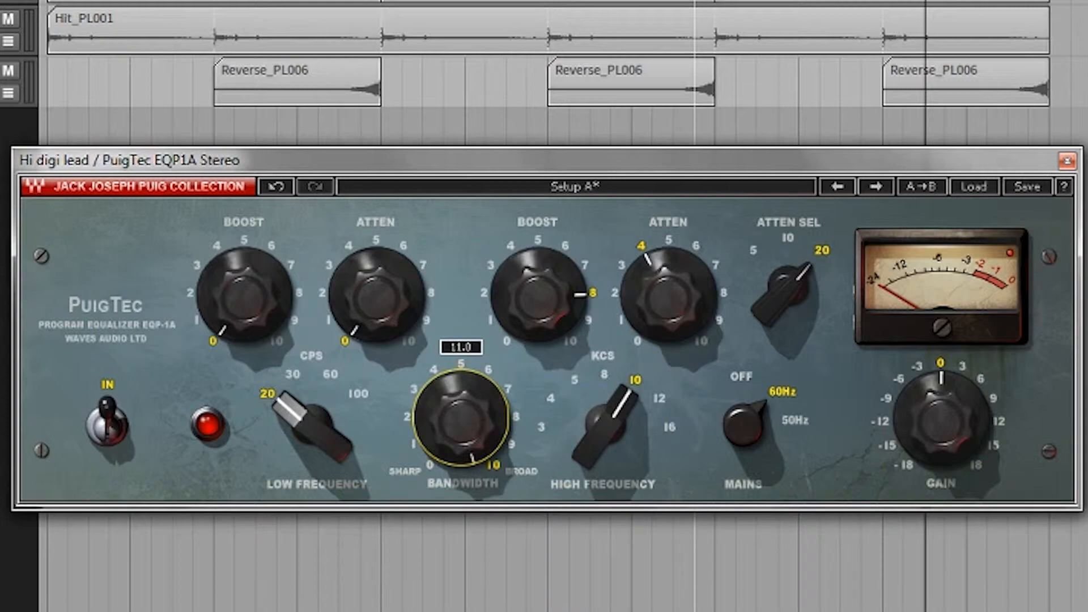
left_click(417, 443)
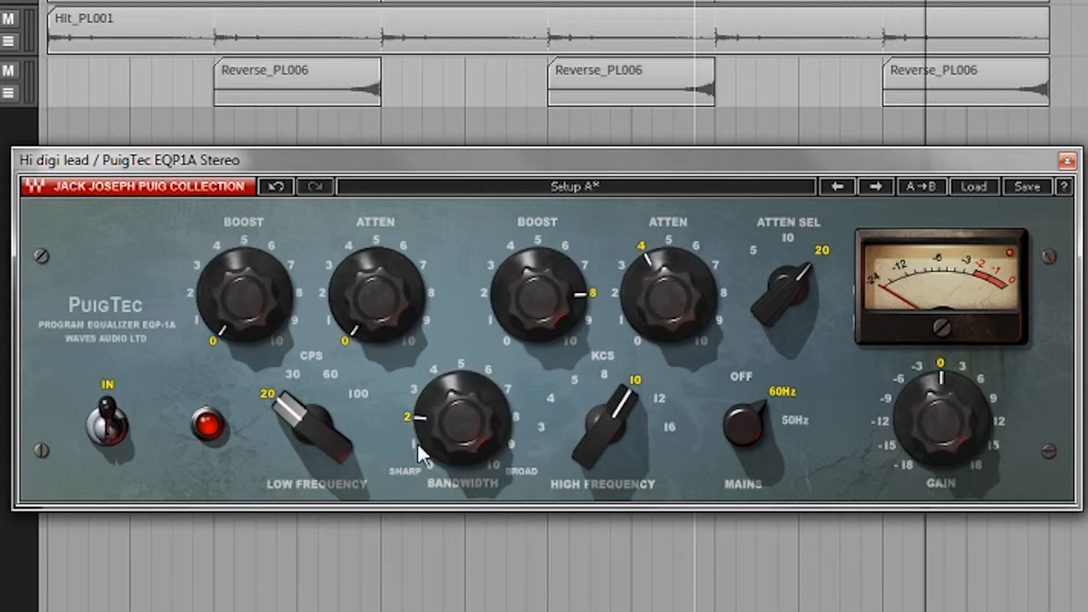
left_click(458, 426)
left_click_drag(457, 426, 457, 442)
left_click(415, 388)
left_click(434, 374)
left_click(459, 364)
left_click(509, 387)
left_click(512, 439)
left_click(499, 464)
left_click(445, 465)
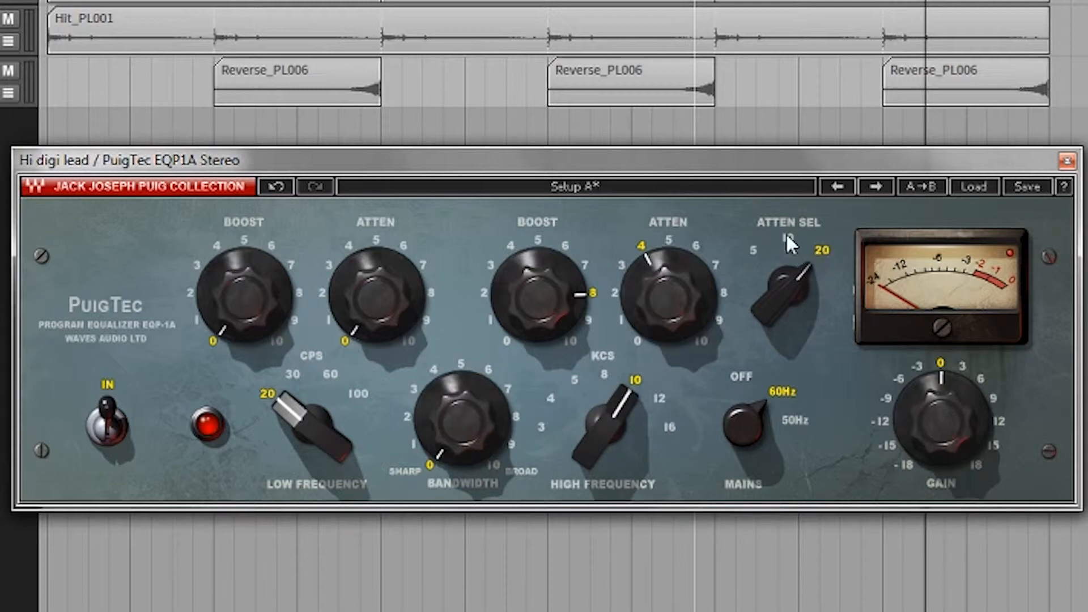
Step: Try attenuation selector settings 5 and 10, keeping 20, and raise the high-band attenuation to 8
left_click(754, 250)
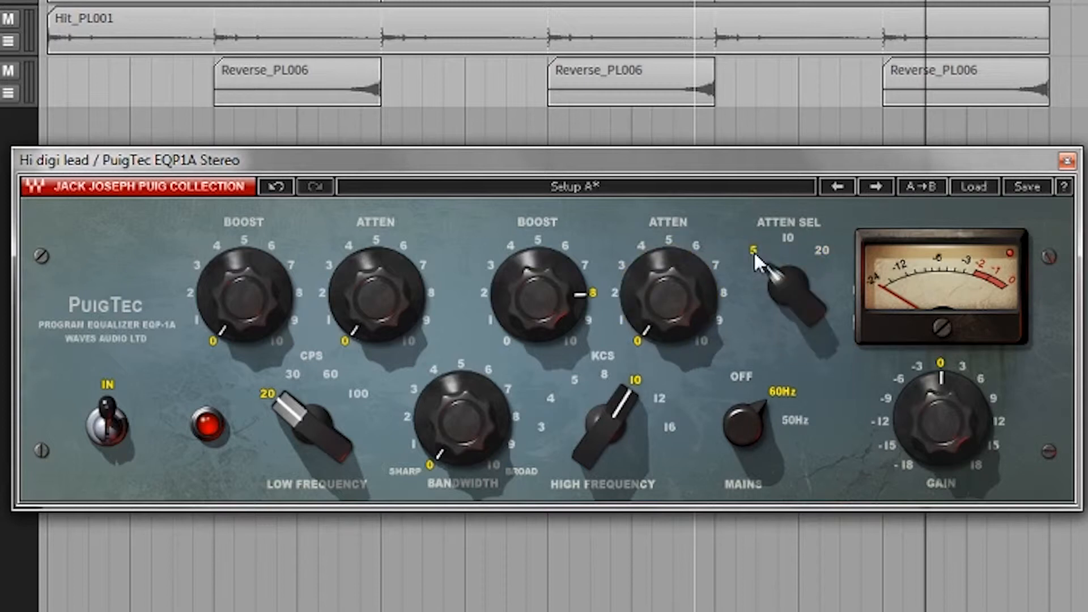
left_click(779, 242)
left_click(815, 256)
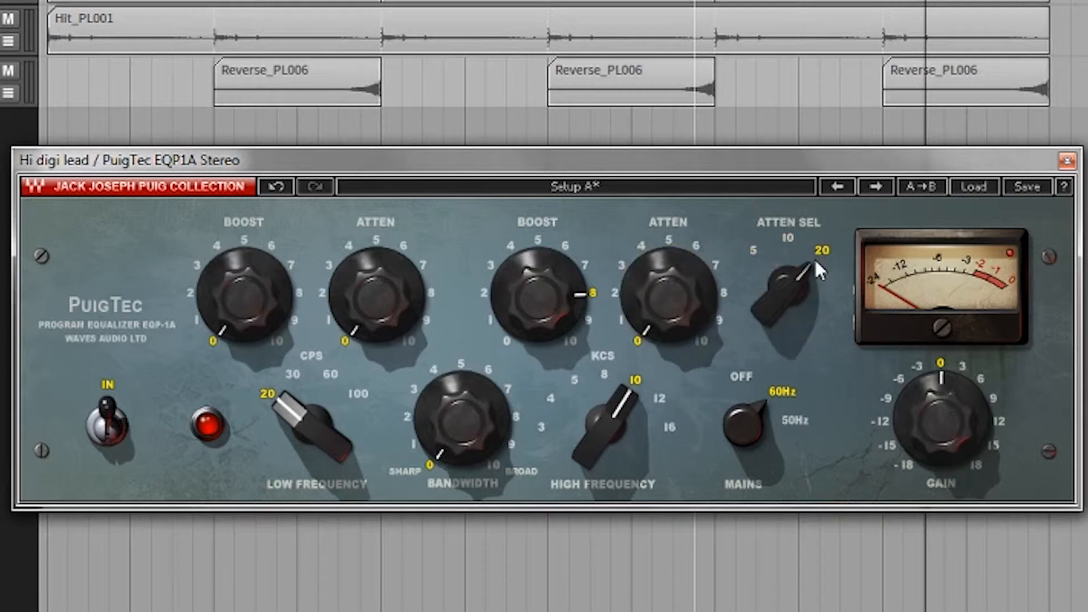
left_click_drag(656, 309, 656, 260)
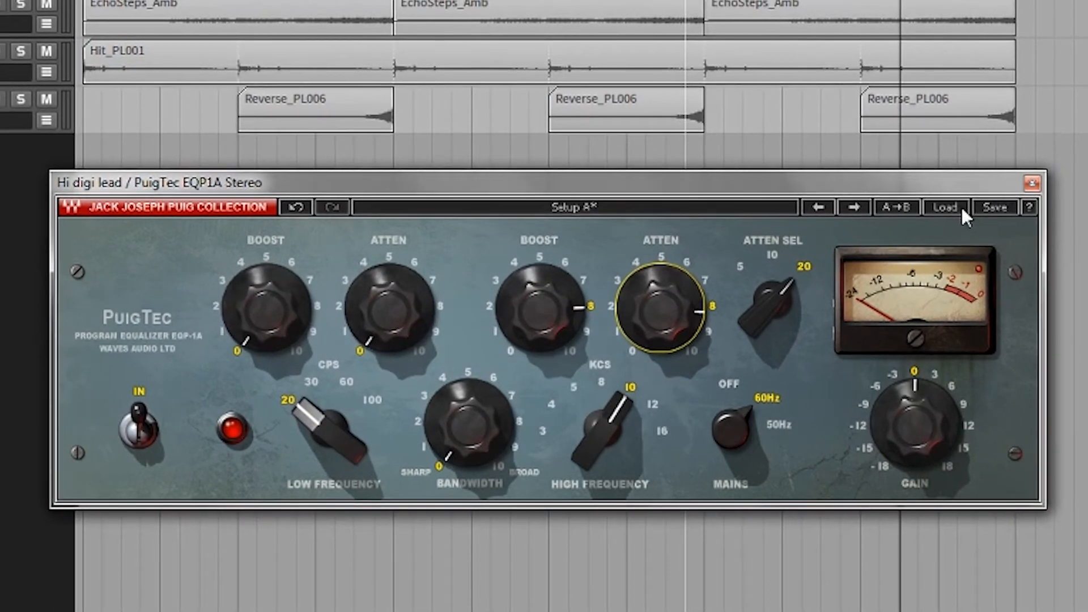
Step: Browse the PuigTec's factory preset list without loading any preset
left_click(961, 204)
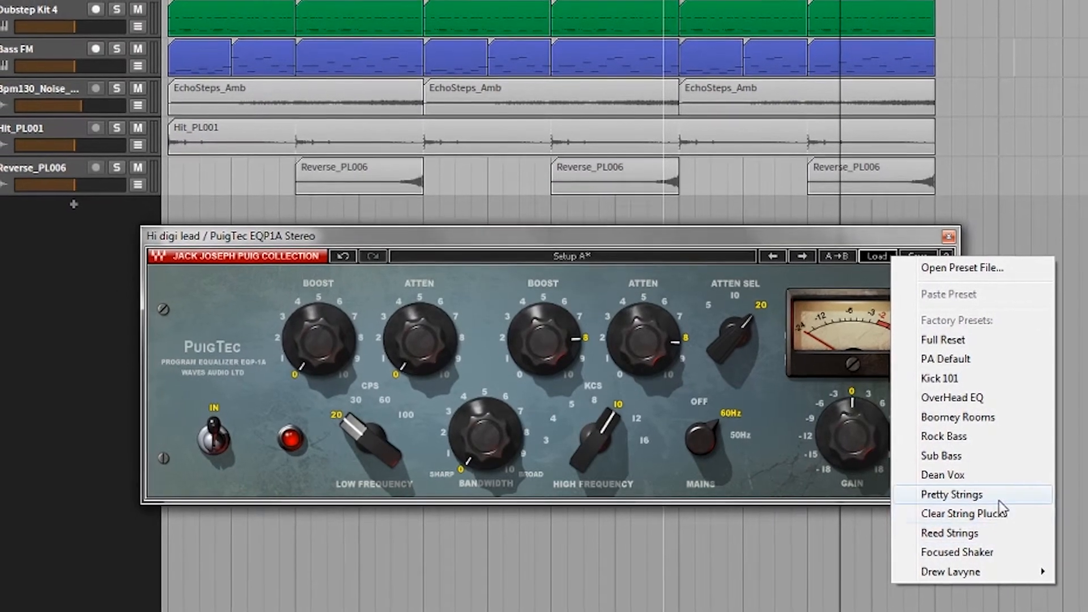
mouse_move(977, 570)
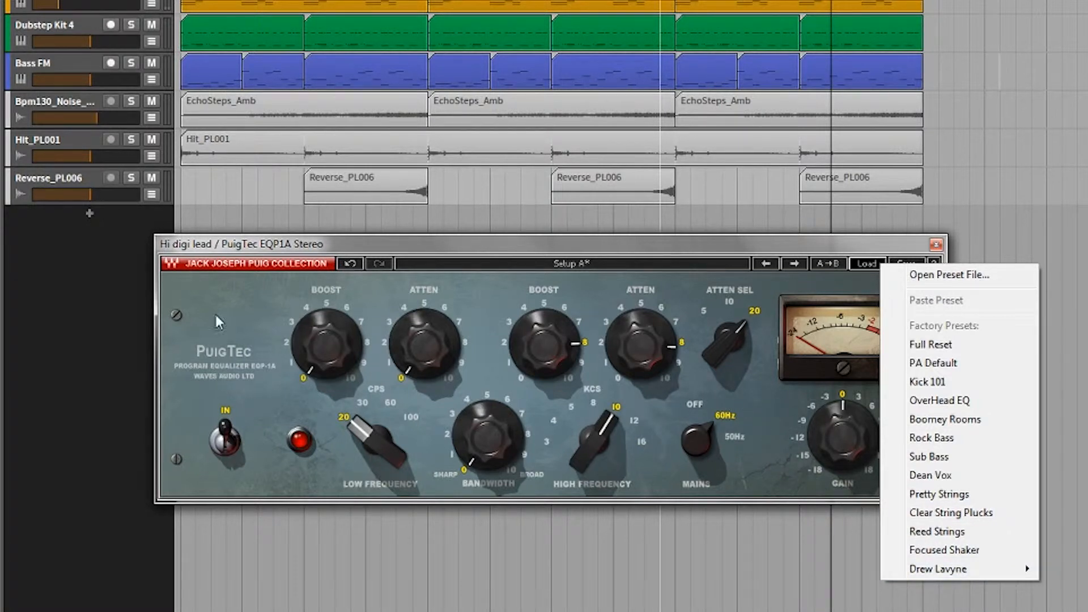
left_click(810, 251)
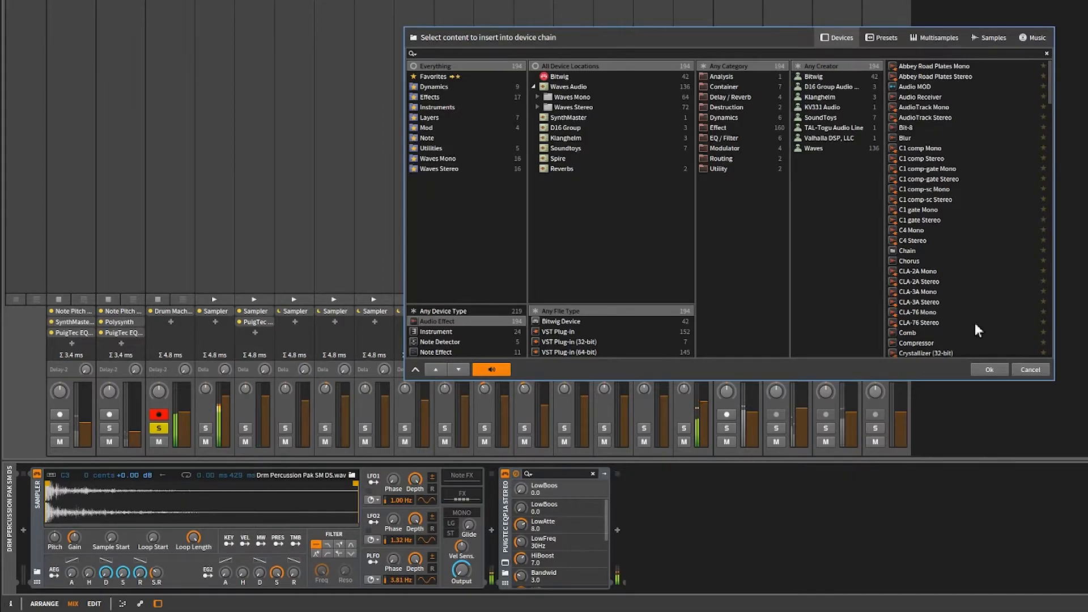
left_click(438, 160)
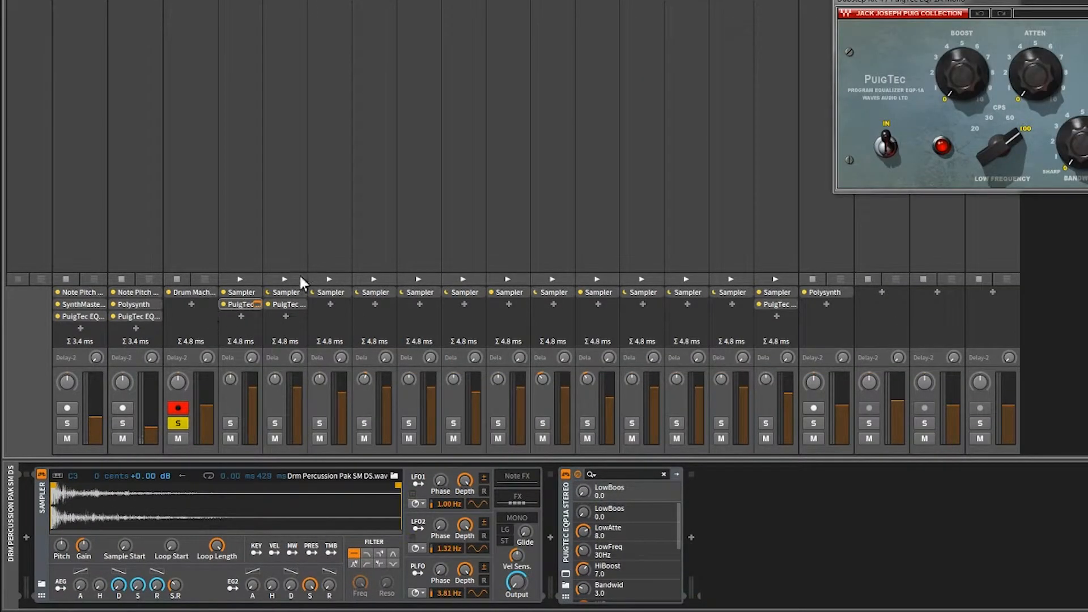
Step: Move the Moody Pad PuigTec window aside and close it
left_click_drag(1077, 3, 454, 47)
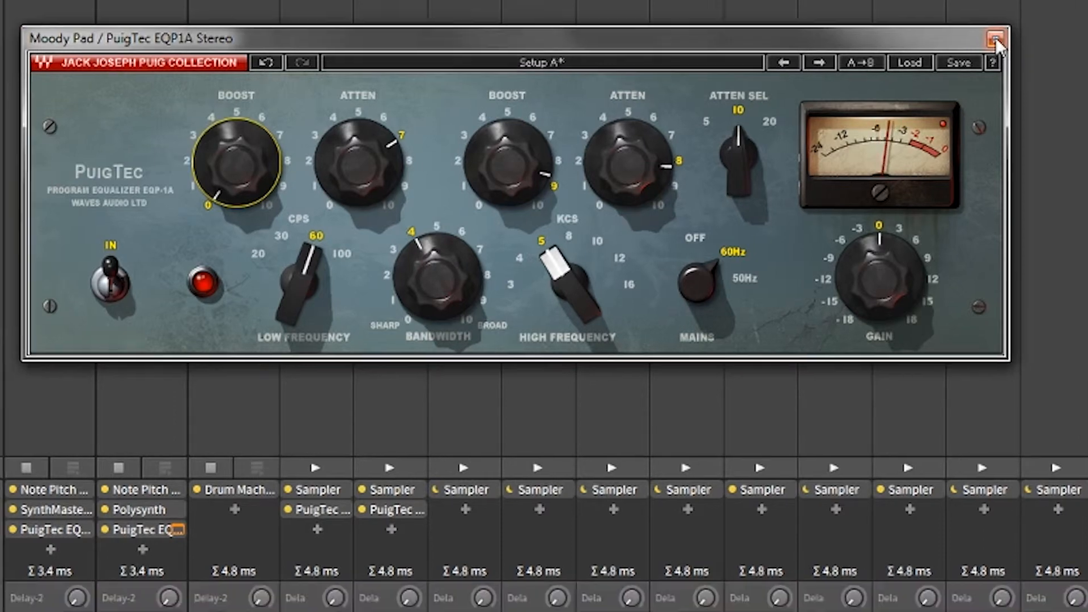
left_click(989, 68)
Step: Solo the Dubstep Kit 4 track and open its PuigTec EQP1A Mono plugin window
left_click(205, 308)
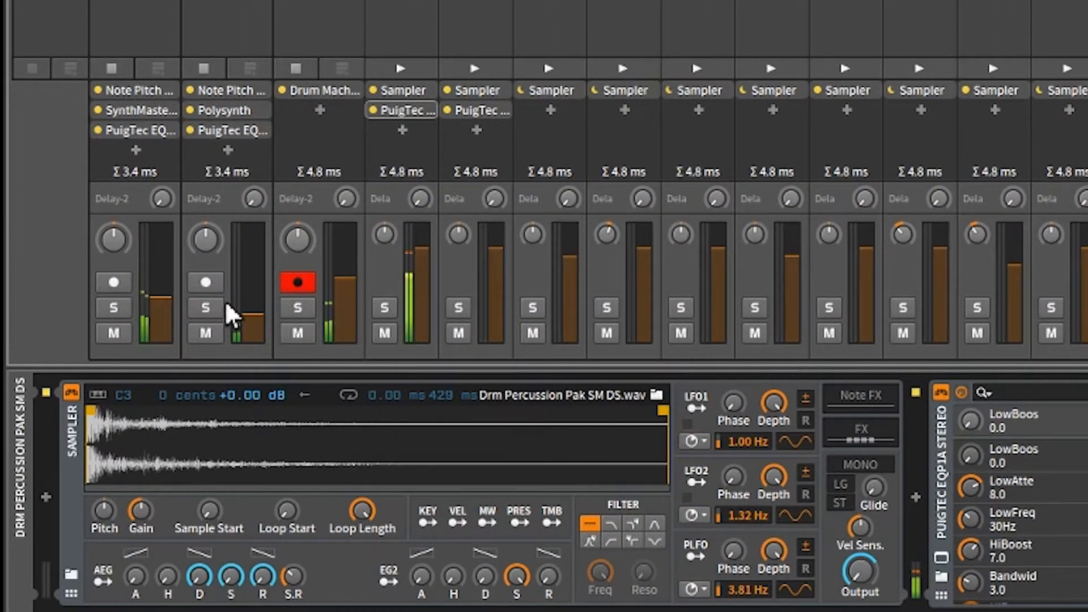
left_click(385, 311)
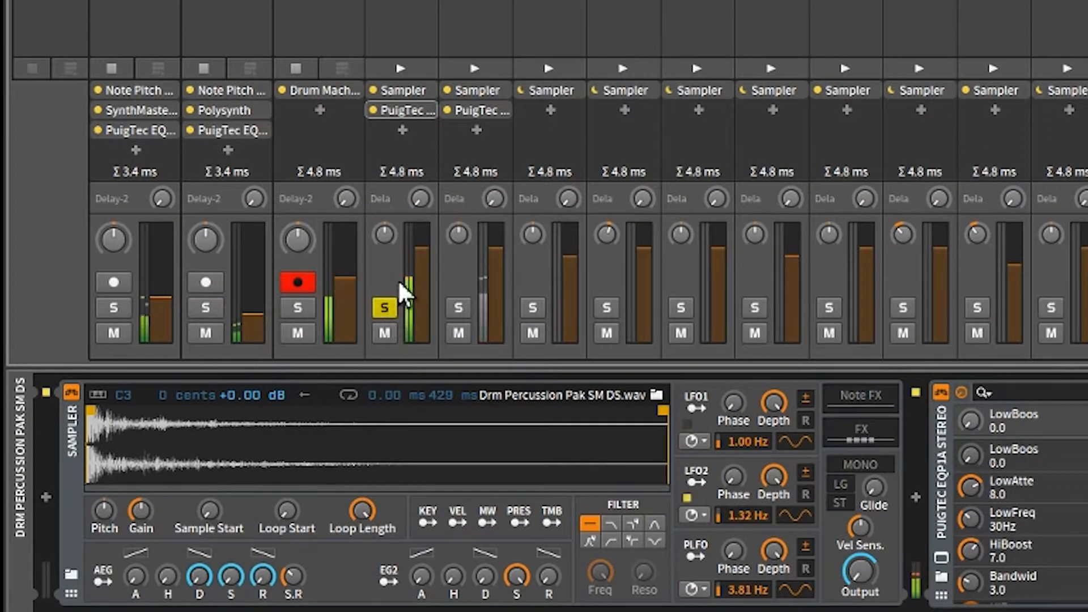
left_click(298, 308)
left_click(431, 110)
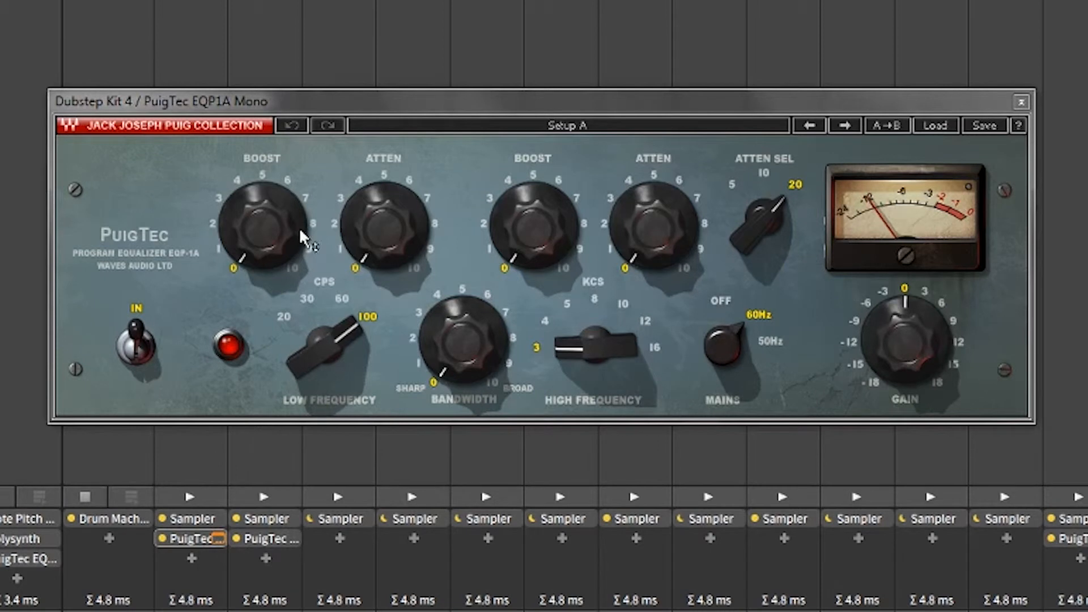
Step: Set the low frequency to 60 and the low-band boost to 8
left_click(347, 309)
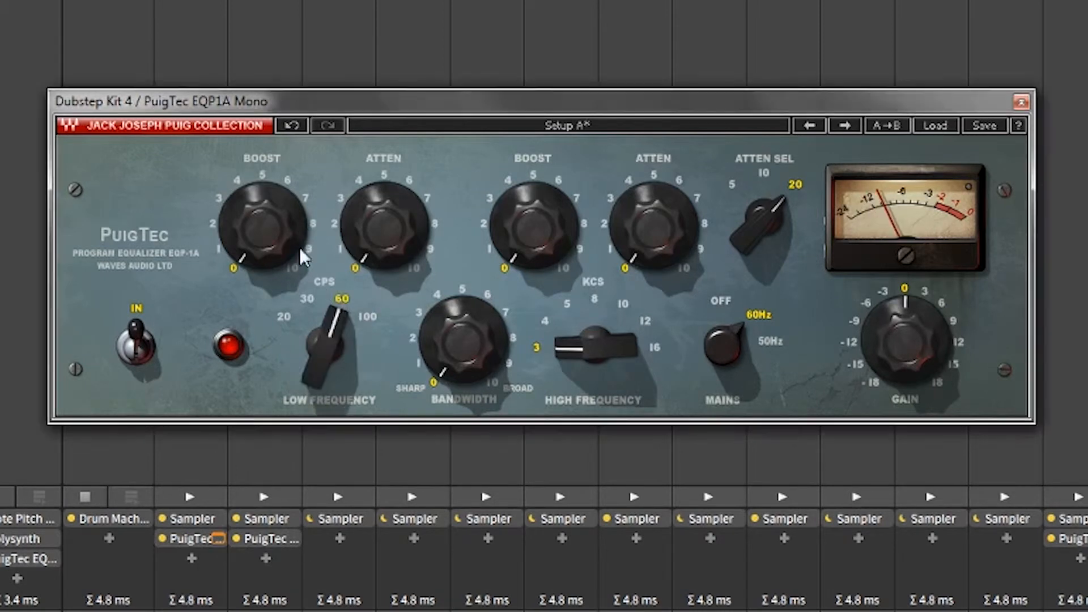
left_click(290, 189)
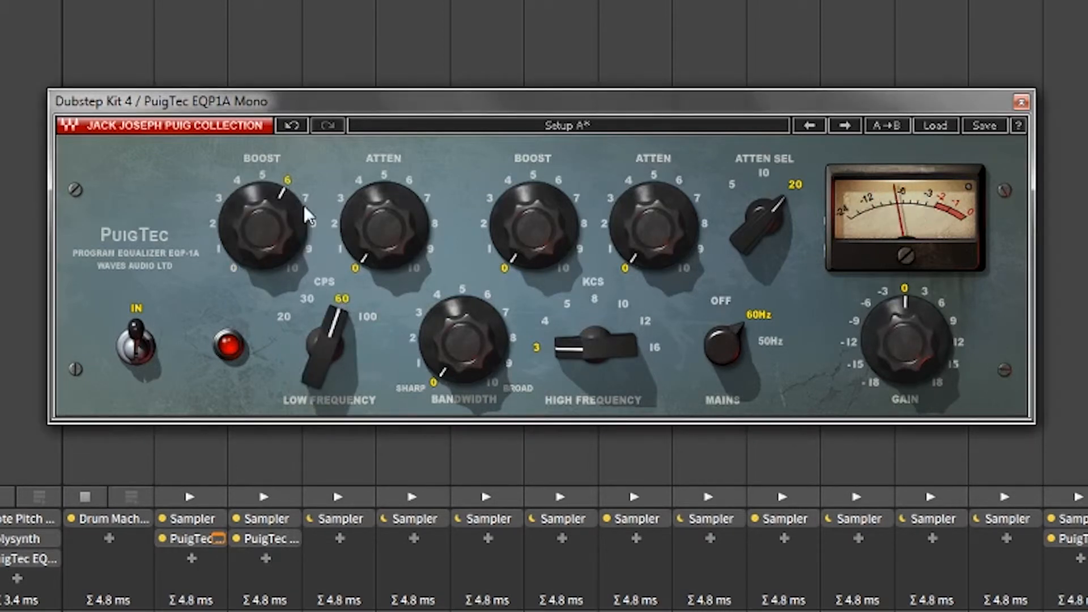
left_click(313, 225)
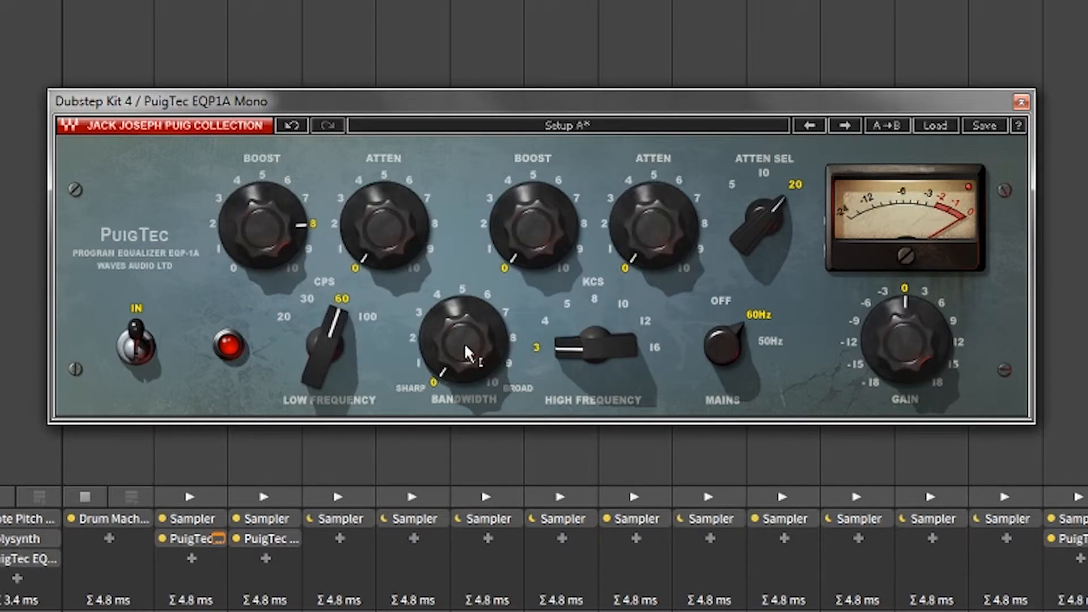
Step: Set the high frequency to 5 and the high-band boost to 4
left_click(569, 307)
left_click_drag(533, 233, 532, 193)
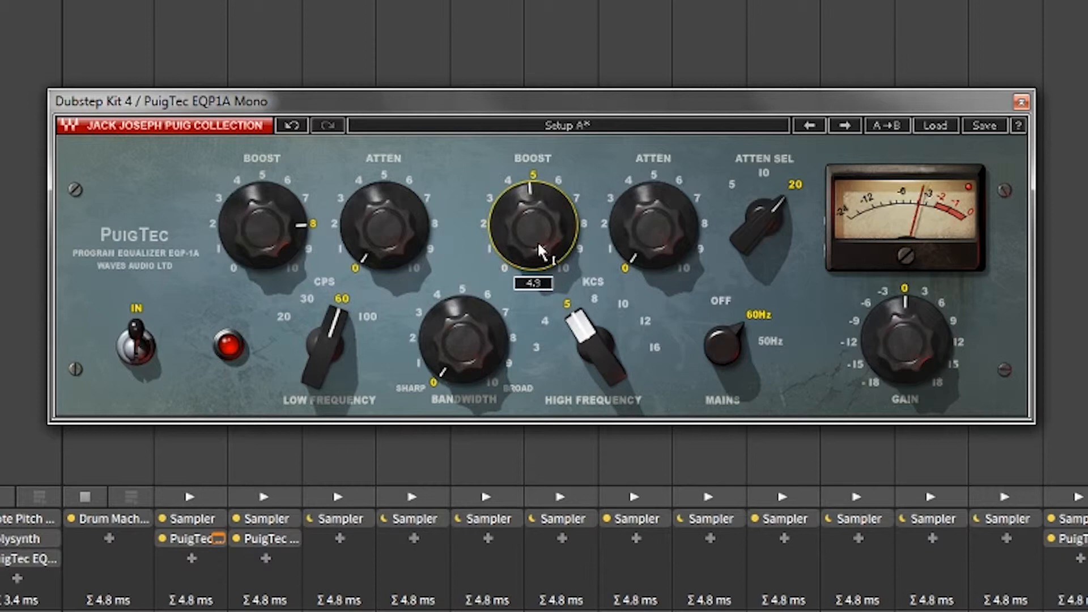
left_click(509, 180)
Step: Set the bandwidth to 3 and the high-band attenuation to 3
left_click(414, 337)
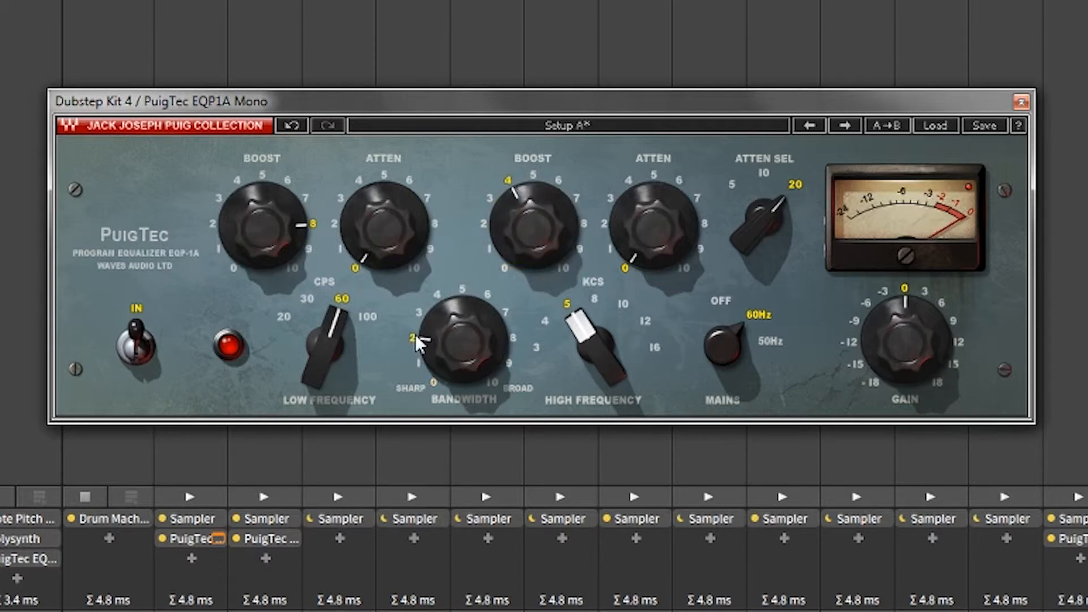
left_click(420, 313)
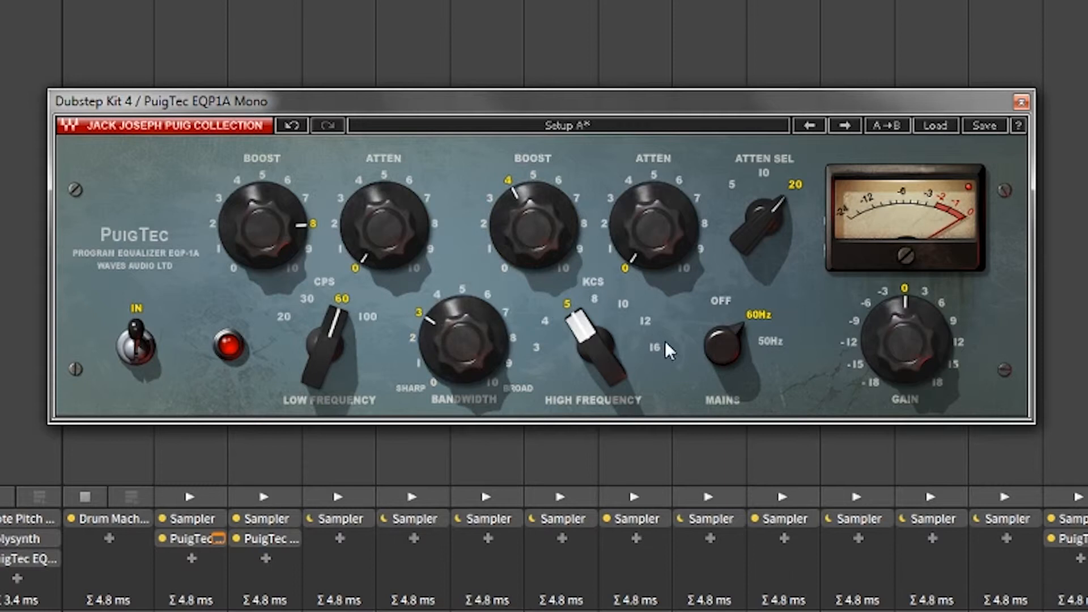
left_click(734, 193)
left_click_drag(652, 244, 621, 209)
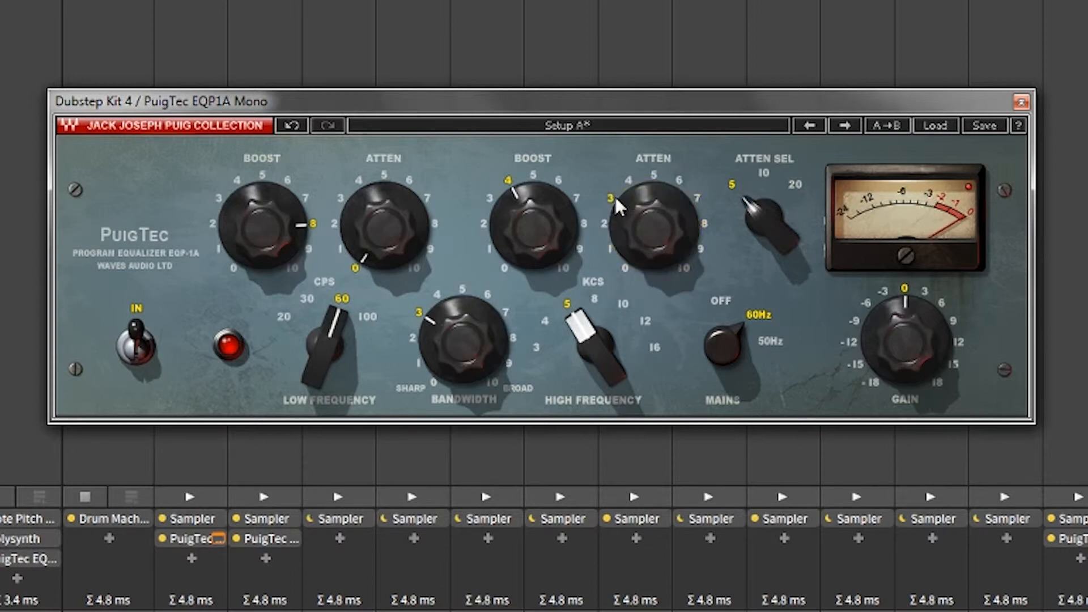
Step: Compare attenuation selector settings 10 and 5, leaving the selector at 5
left_click(767, 176)
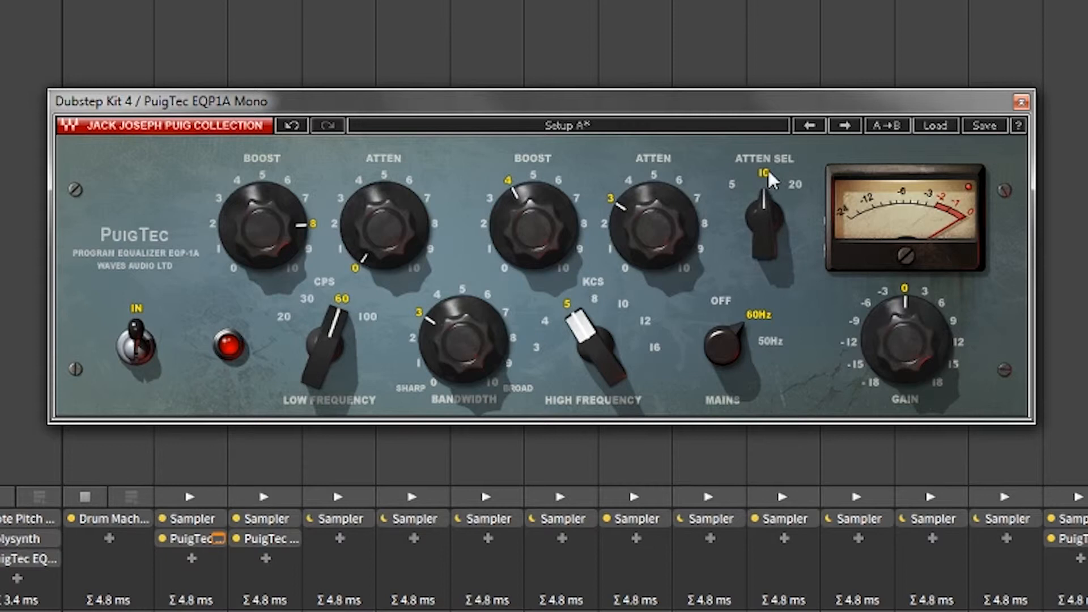
mouse_move(662, 218)
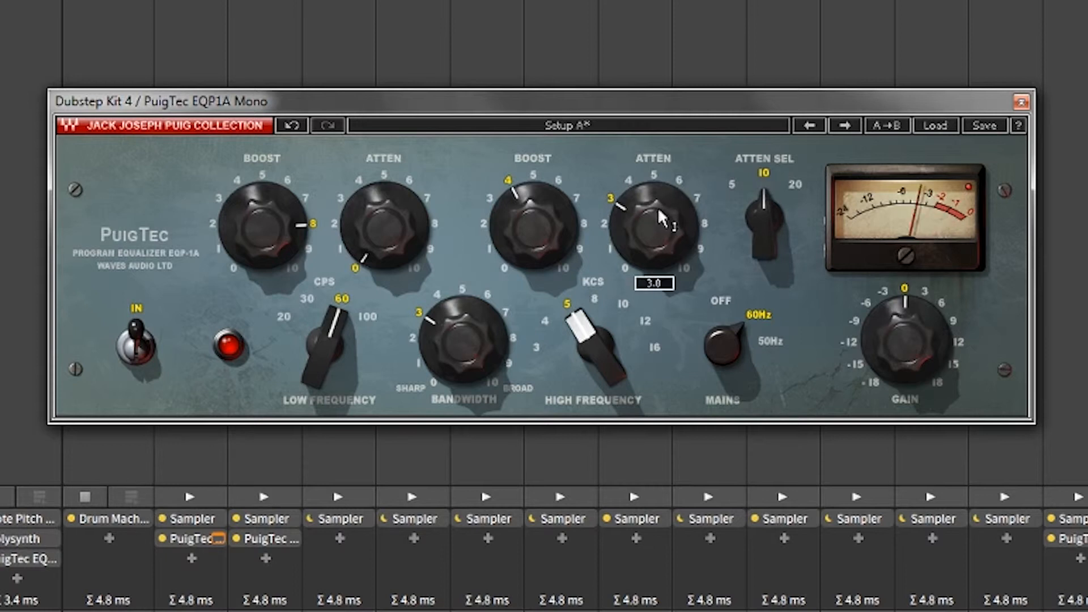
left_click(737, 196)
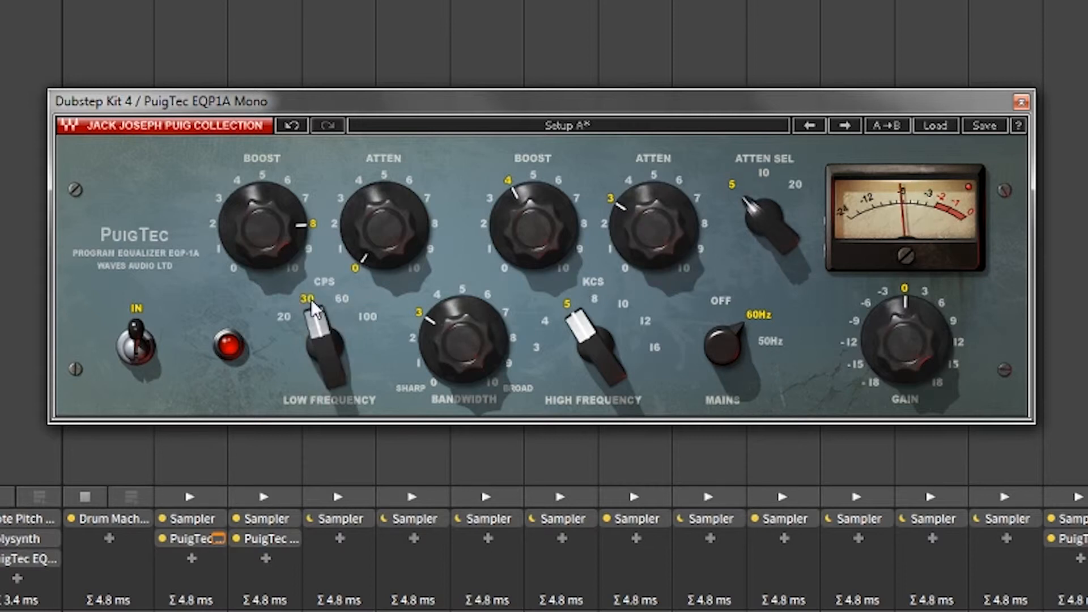
Step: On the Bass FM track's PuigTec EQ, set the low-band boost to 6 and the low frequency to 30
left_click(287, 314)
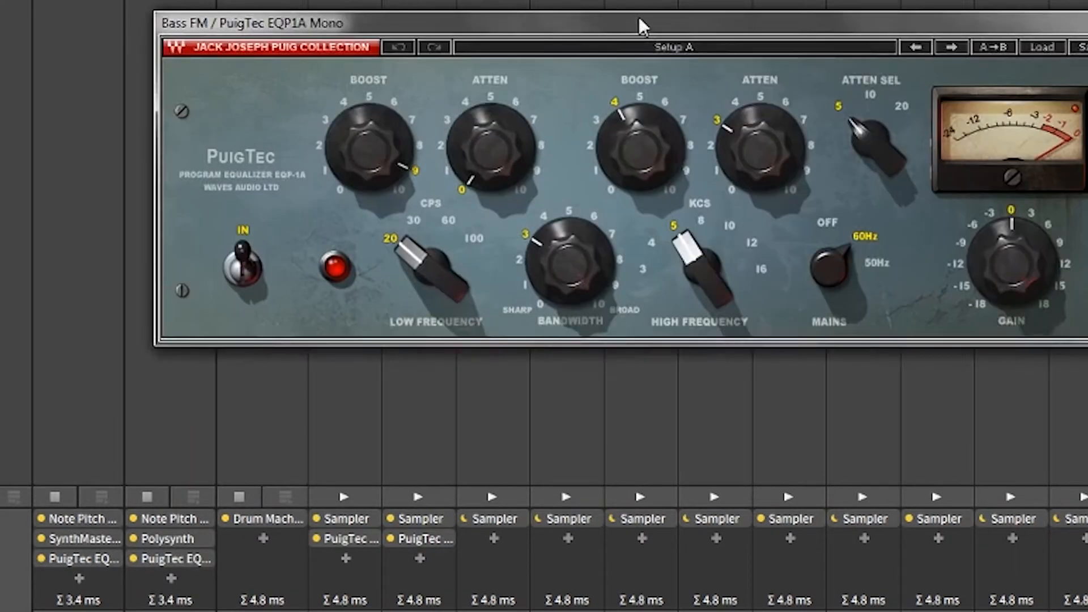
left_click_drag(639, 25, 532, 145)
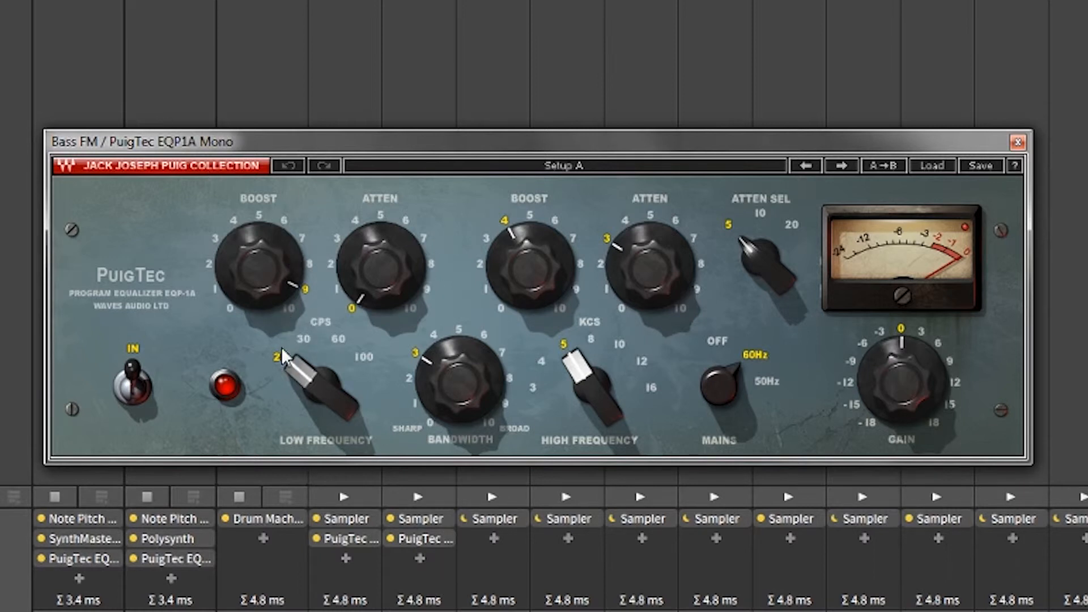
left_click(305, 338)
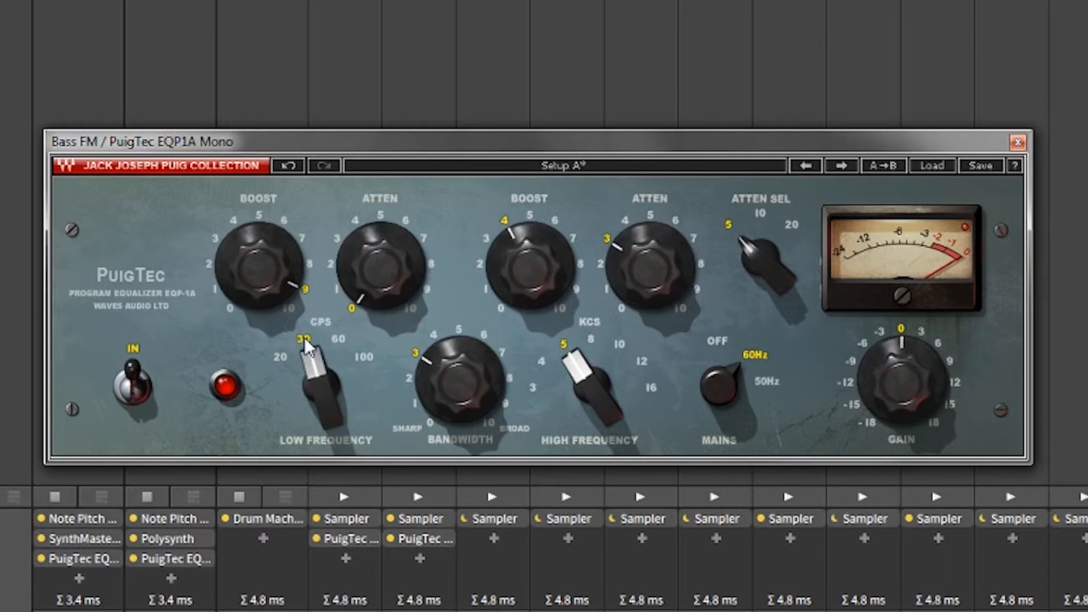
left_click(342, 338)
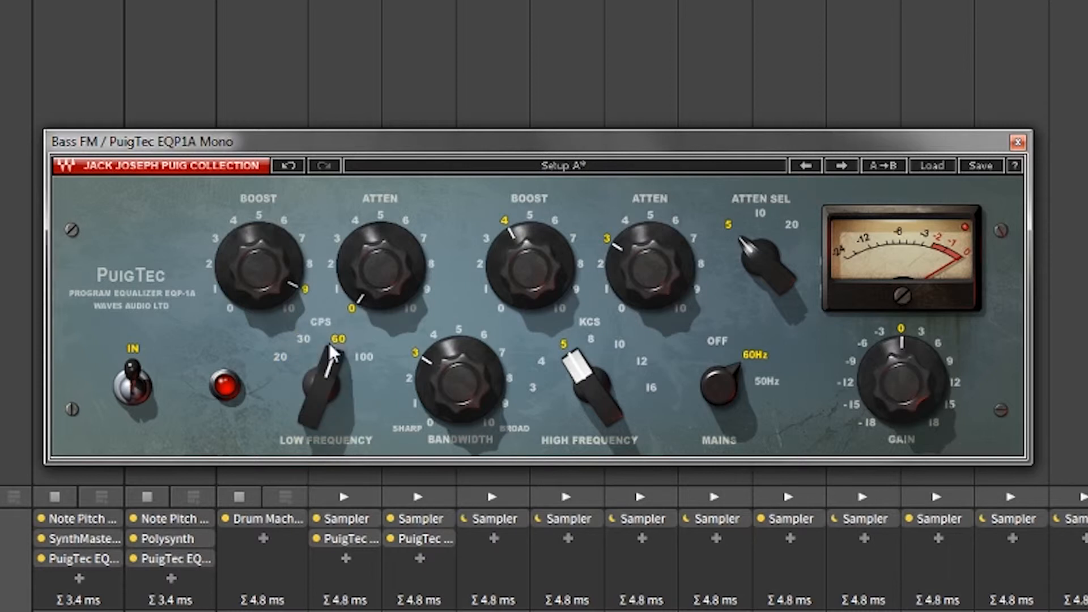
left_click(283, 221)
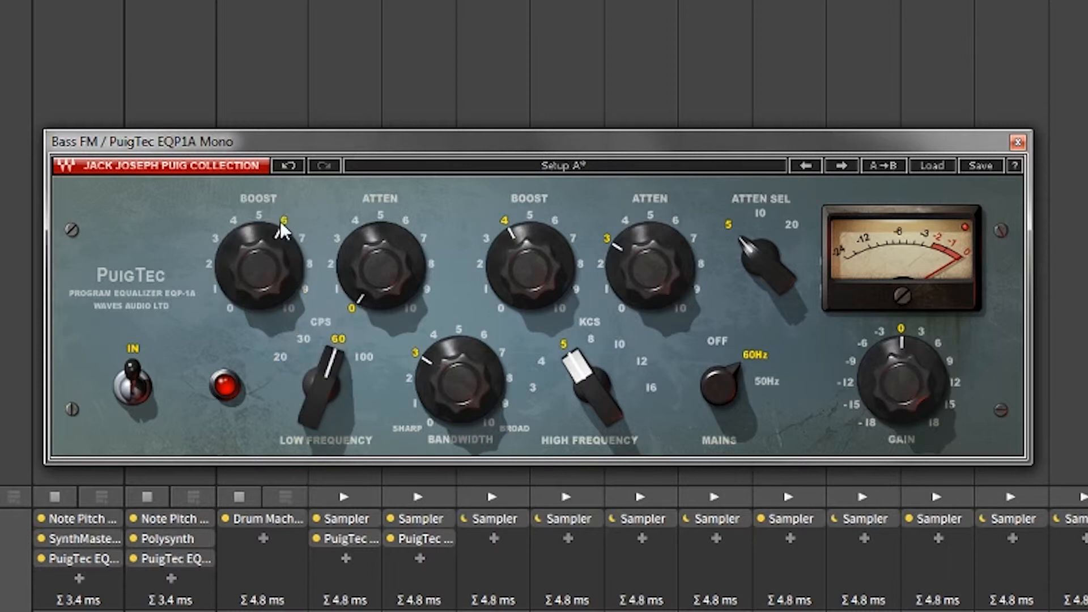
left_click(314, 343)
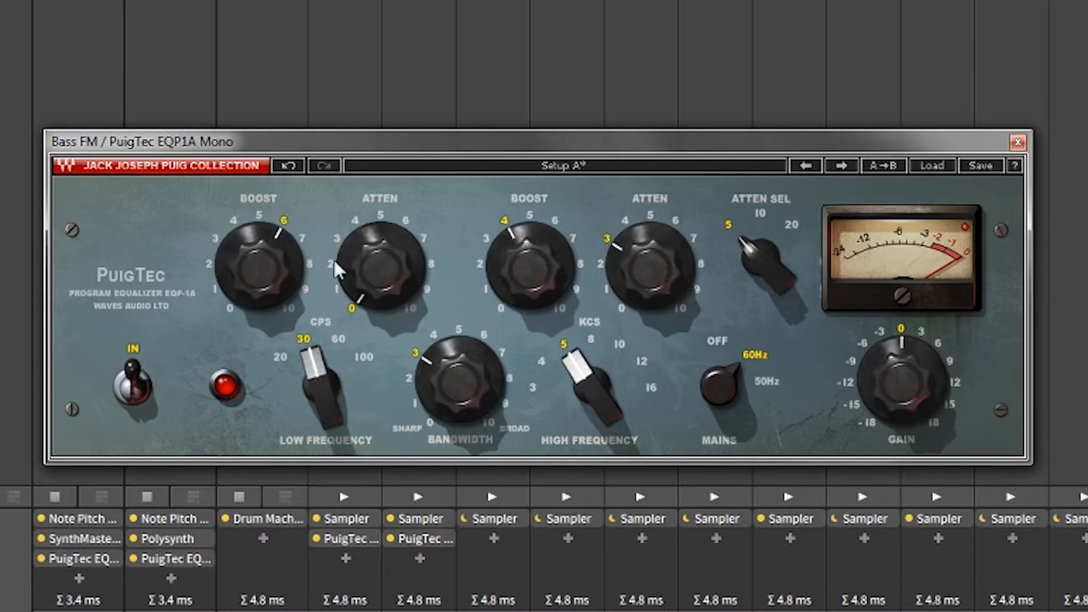
Step: Adjust the low-band attenuation knob on the Bass FM EQ
left_click(336, 236)
left_click(407, 219)
left_click(424, 238)
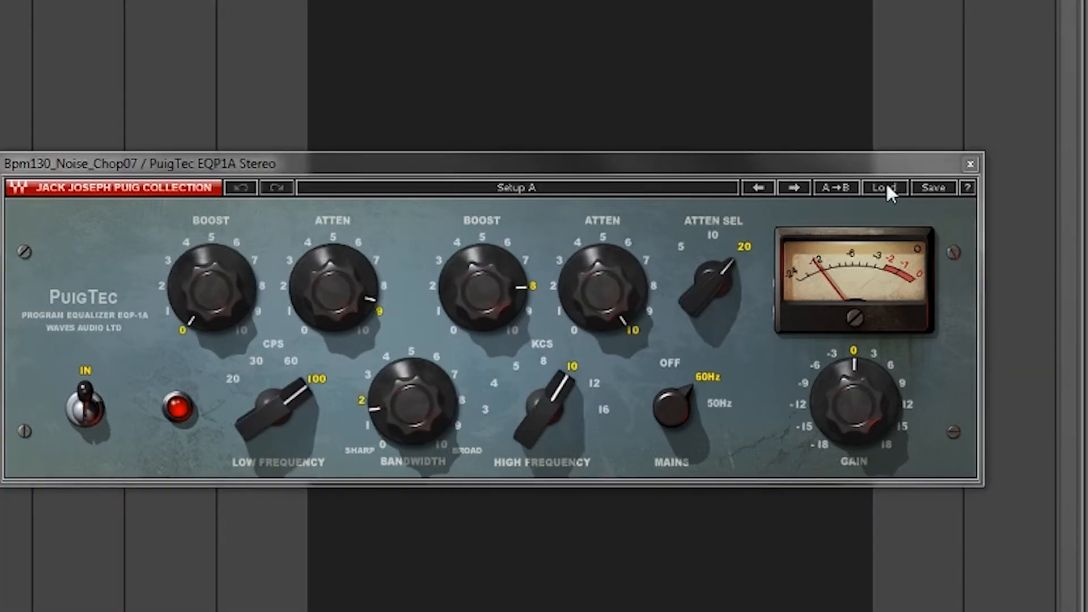
Step: Load the Clear String Plucks factory preset into the Bpm130_Noise_Chop07 PuigTec EQ
left_click(887, 188)
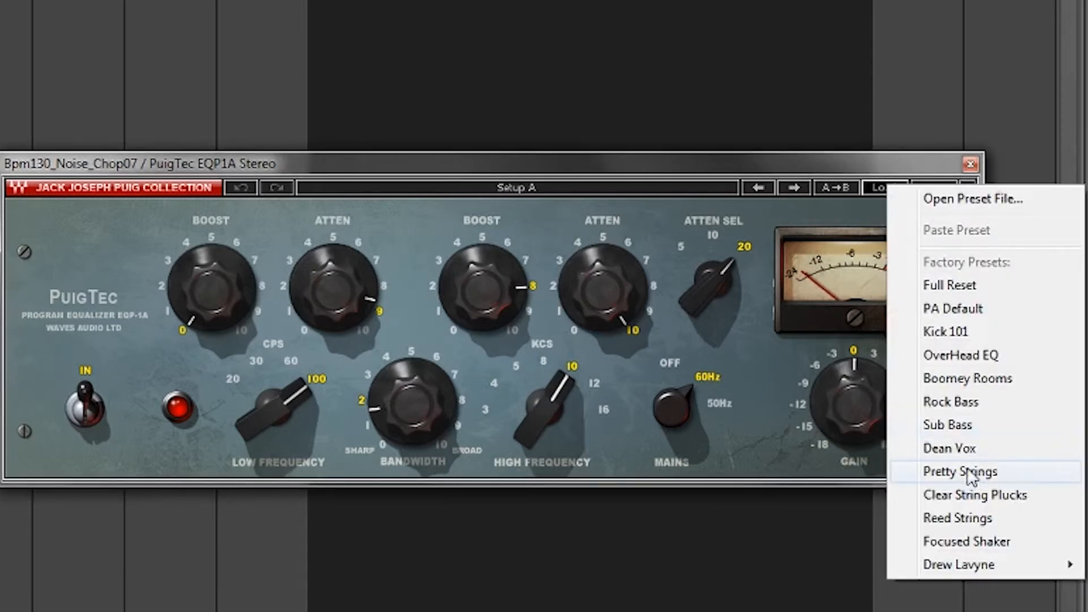
left_click(959, 496)
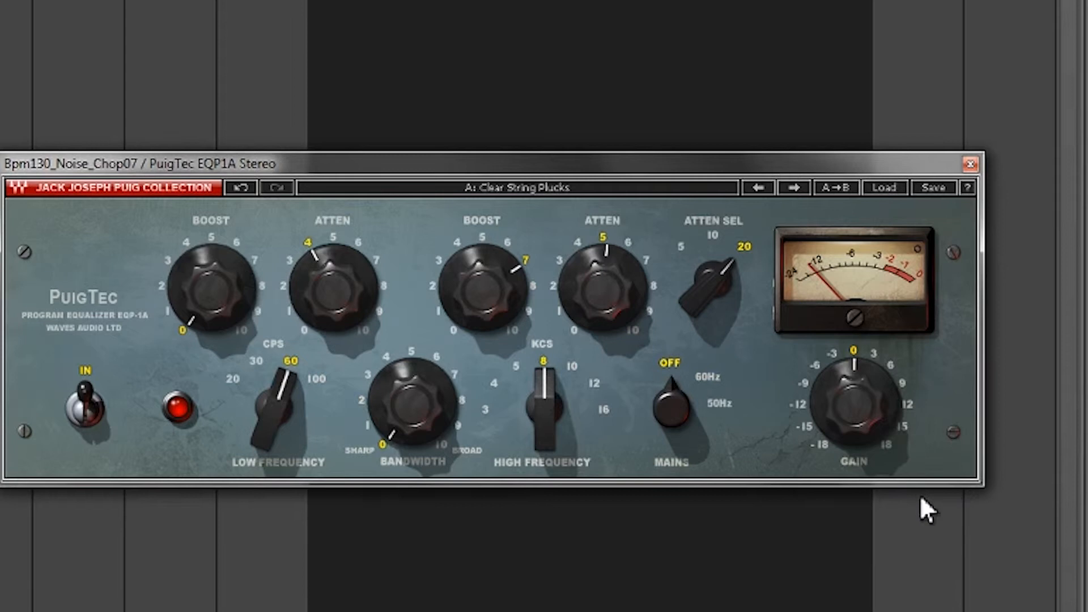
left_click(886, 191)
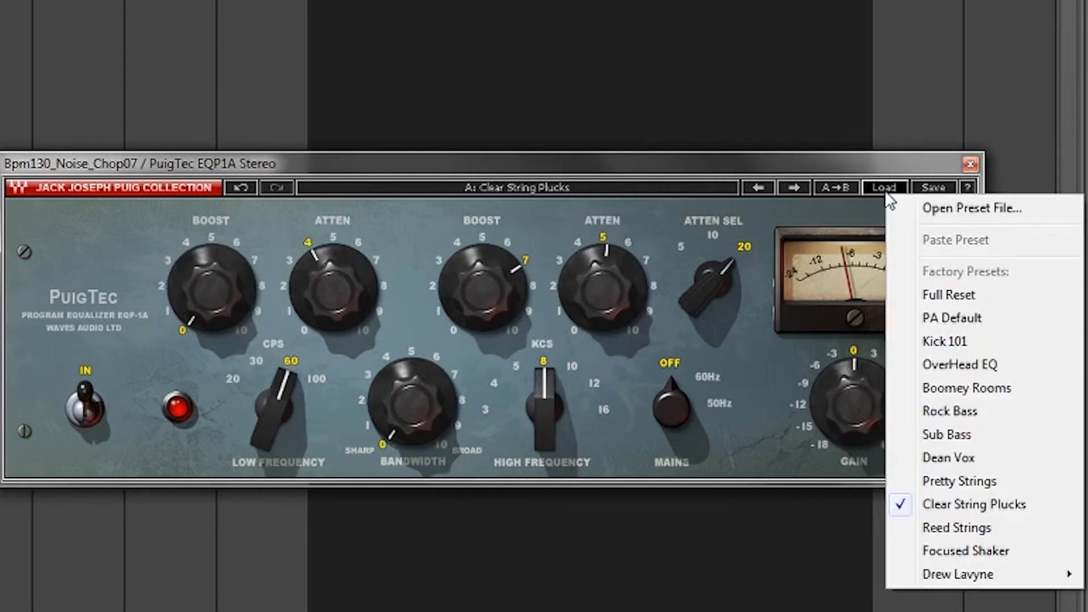
left_click(142, 349)
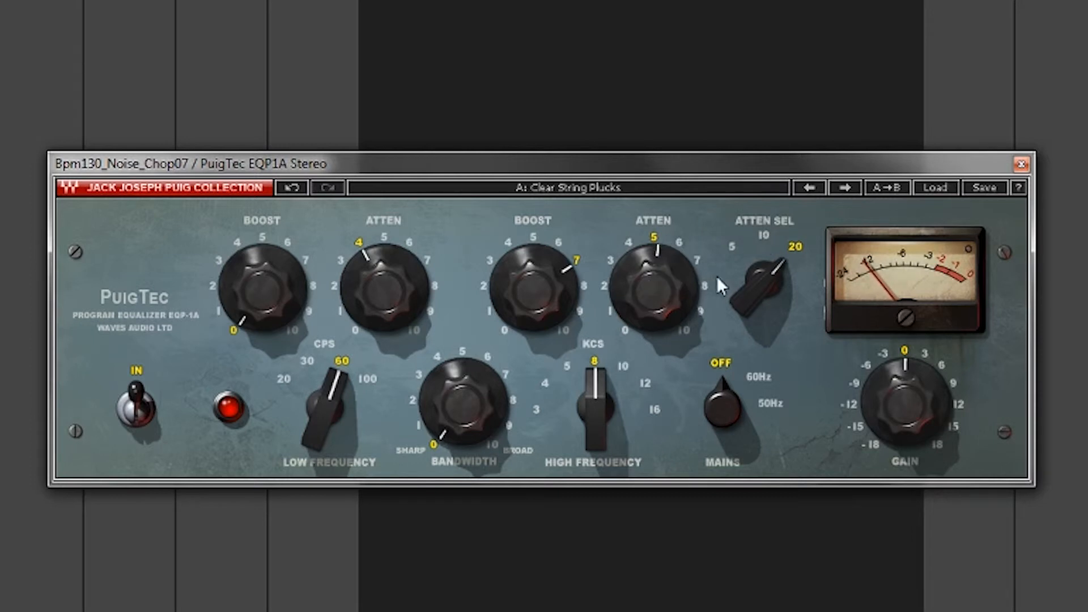
Step: Set the high-band attenuation to 9, the high frequency to 10 and the high-band boost to 4
left_click(700, 310)
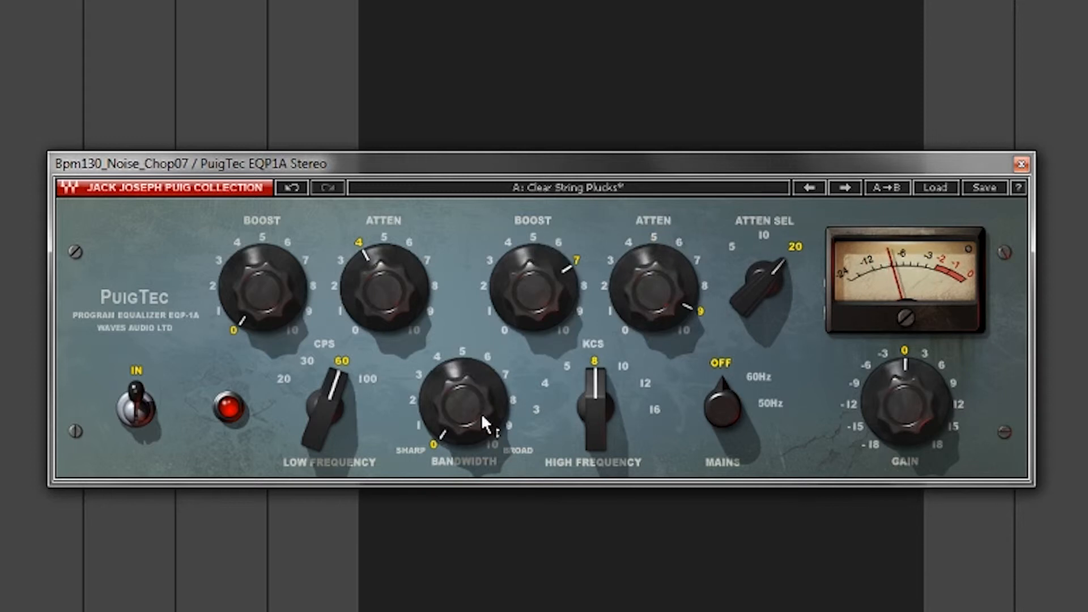
left_click(624, 366)
left_click(509, 242)
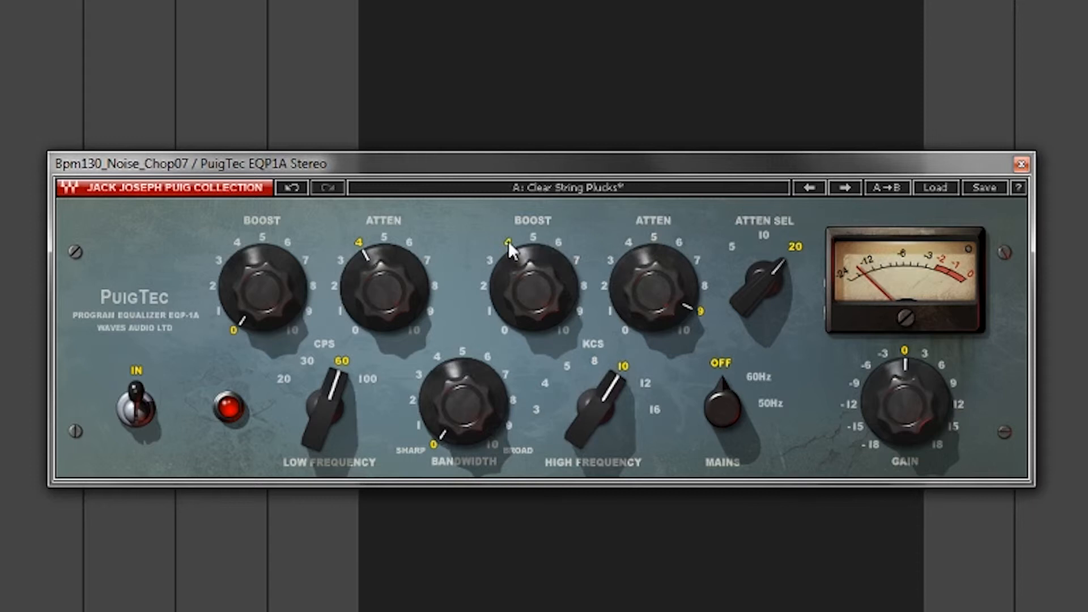
Step: Set the low frequency to 100 and the low-band attenuation to 9
left_click(367, 378)
left_click_drag(388, 300, 388, 250)
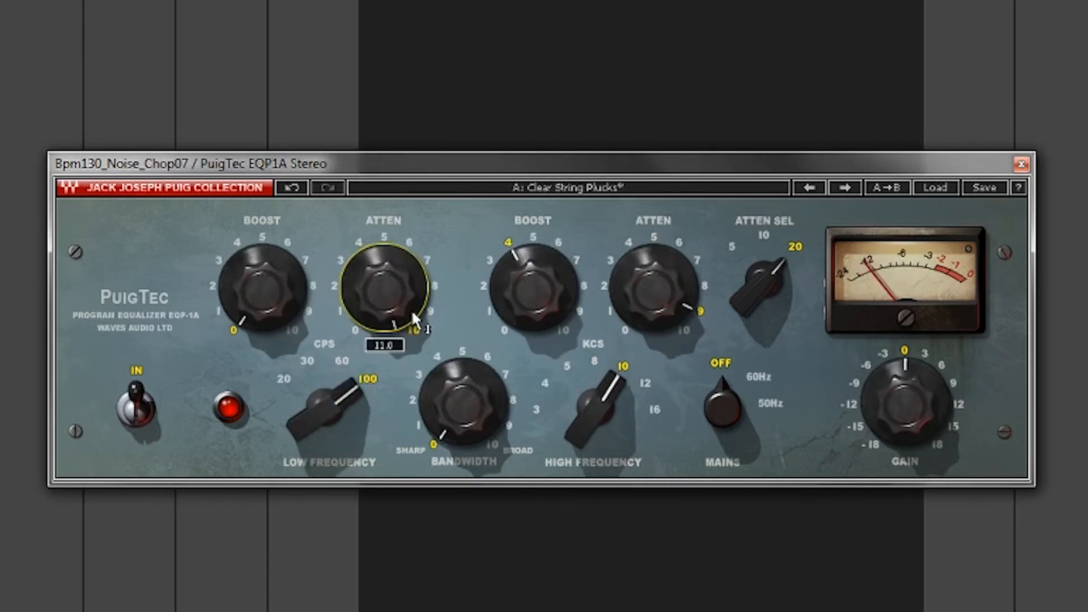
left_click(432, 312)
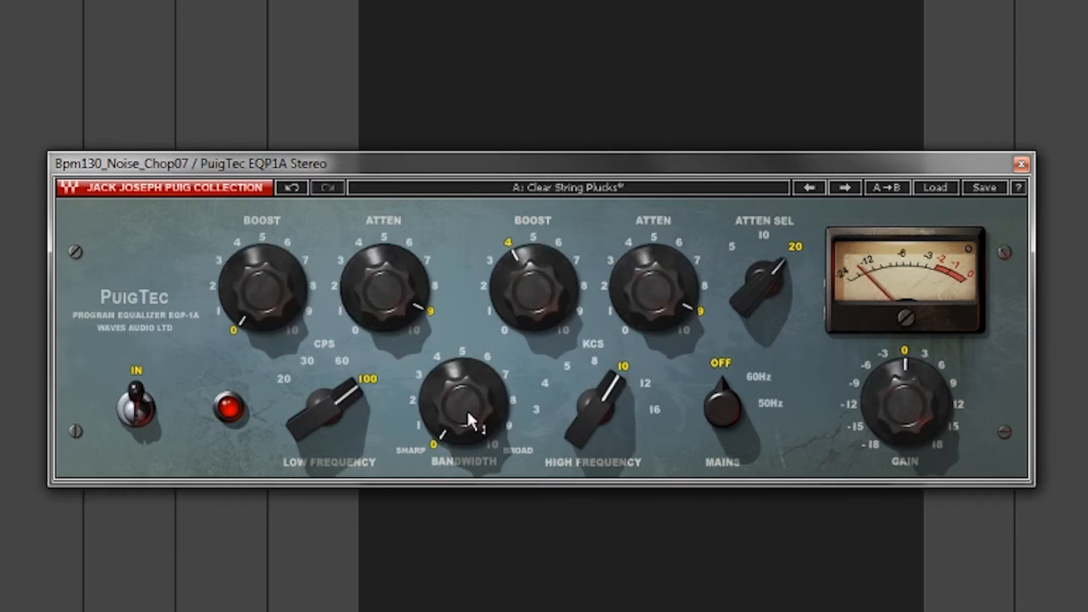
Step: Set the bandwidth to 4 and the high-band boost to 3
left_click_drag(468, 414, 468, 391)
left_click(437, 358)
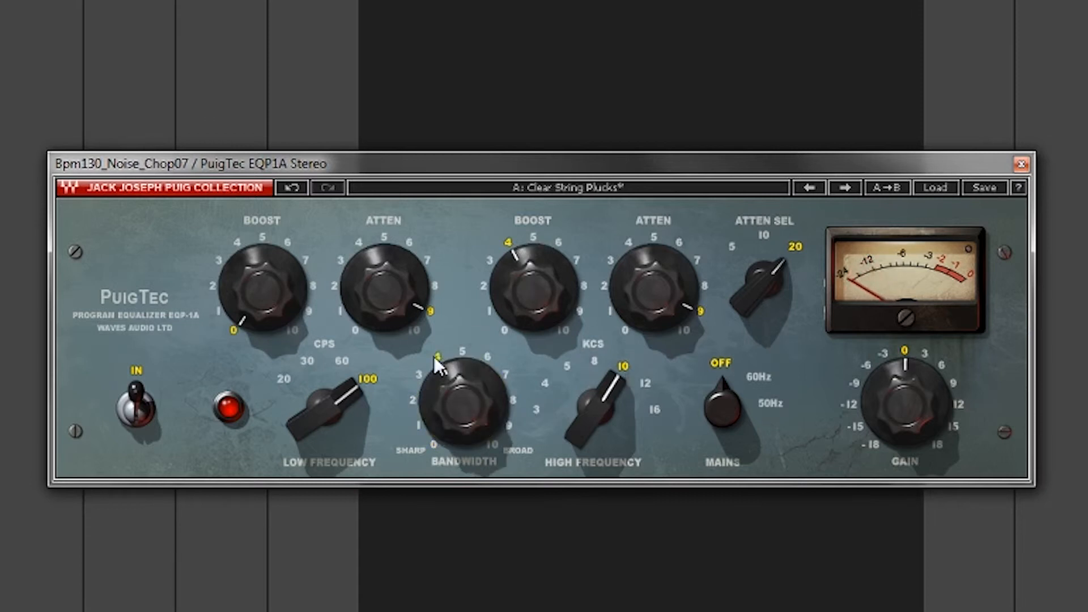
left_click(493, 259)
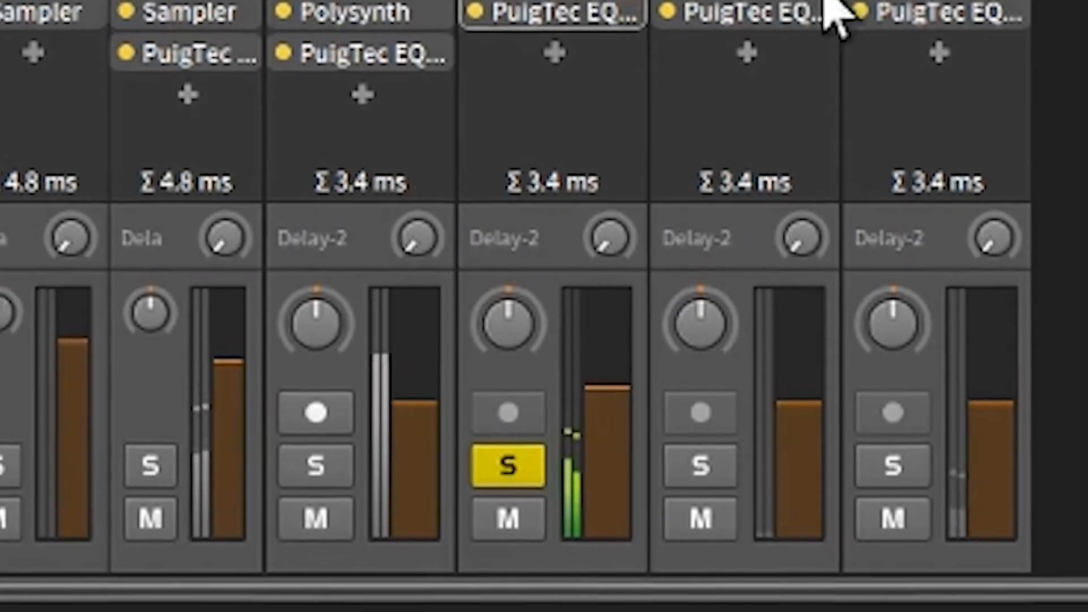
Step: Close the Hit_PL001 PuigTec EQ window
left_click_drag(359, 40, 357, 63)
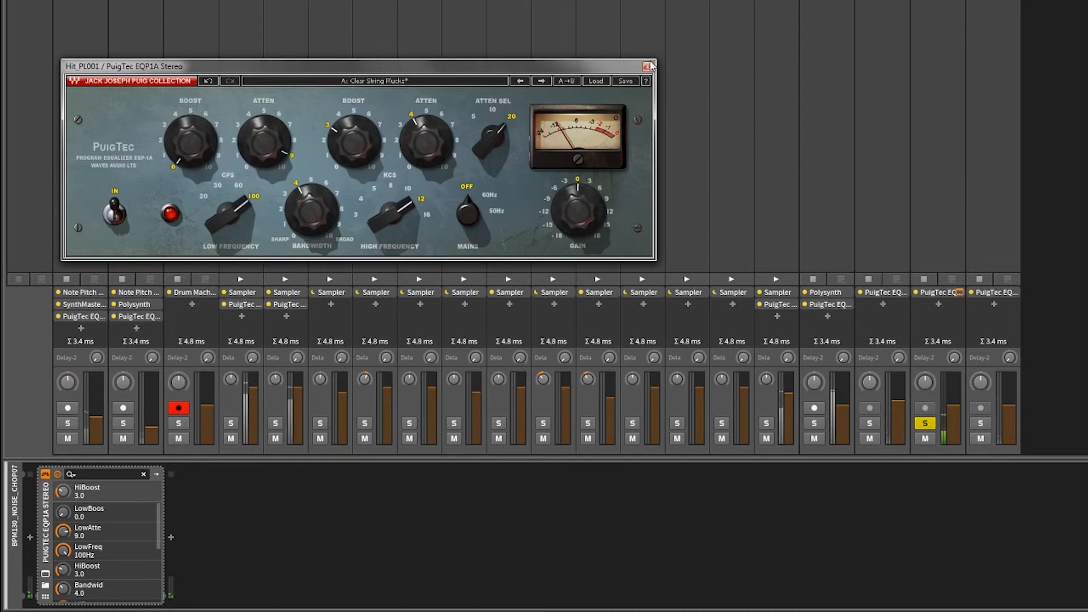
left_click(646, 66)
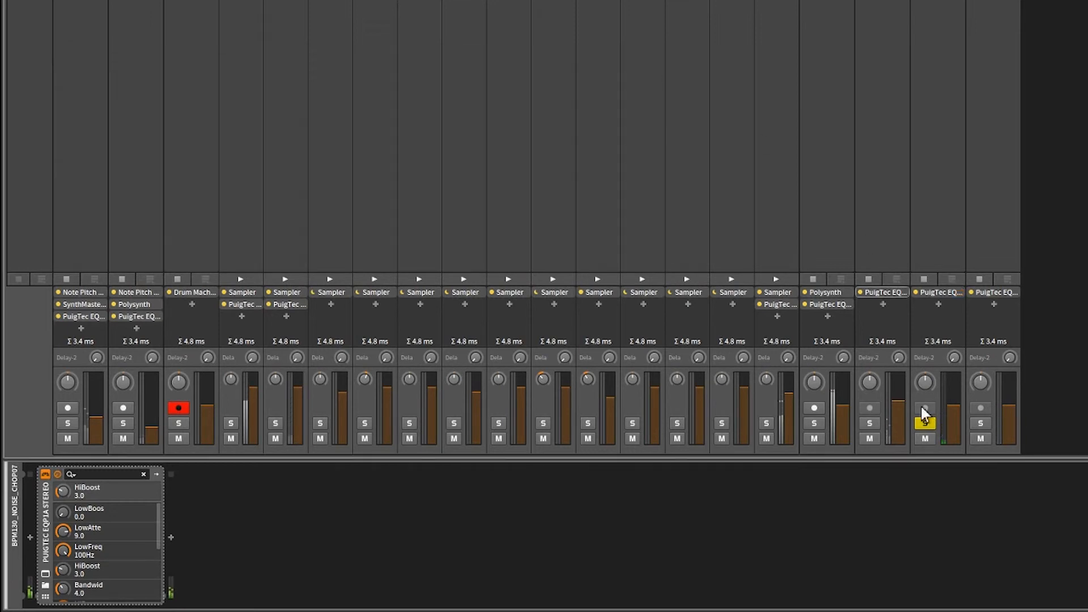
Step: Solo and then unsolo the last PuigTec EQ track to audition it
left_click(981, 424)
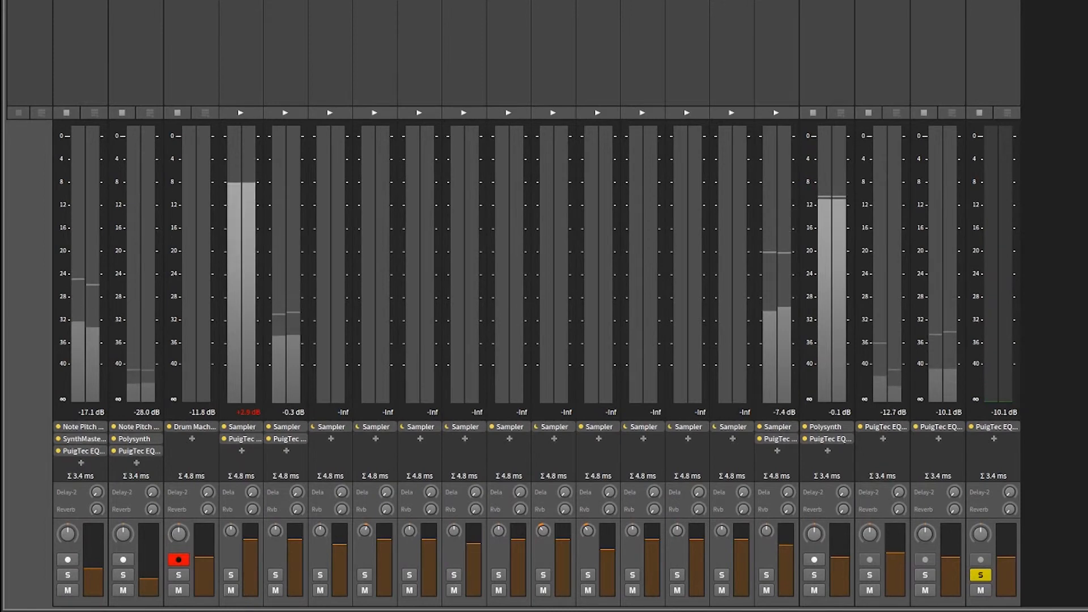
left_click(985, 574)
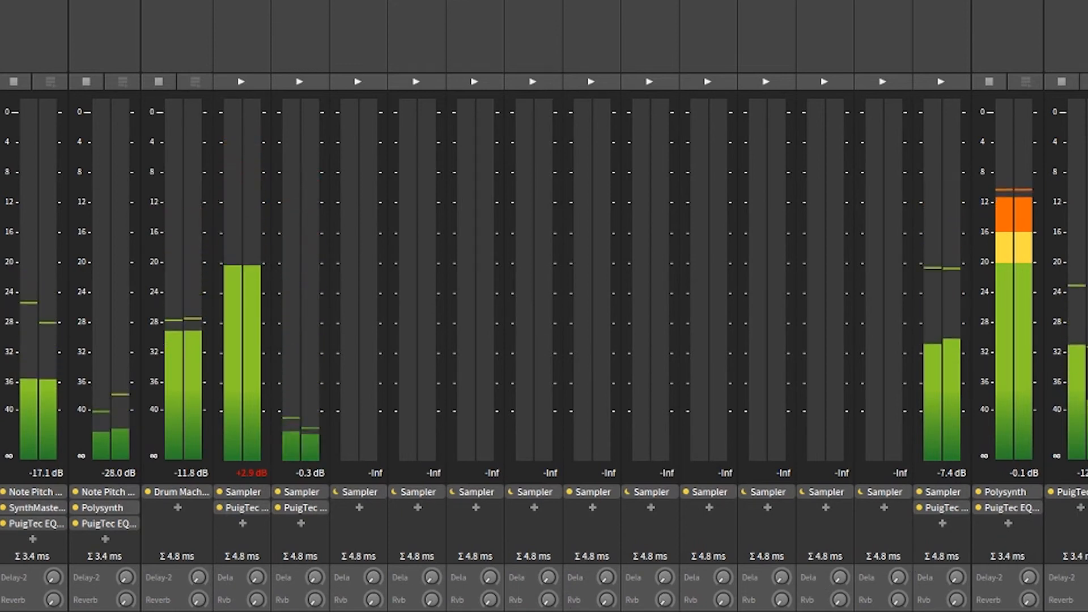
key("s")
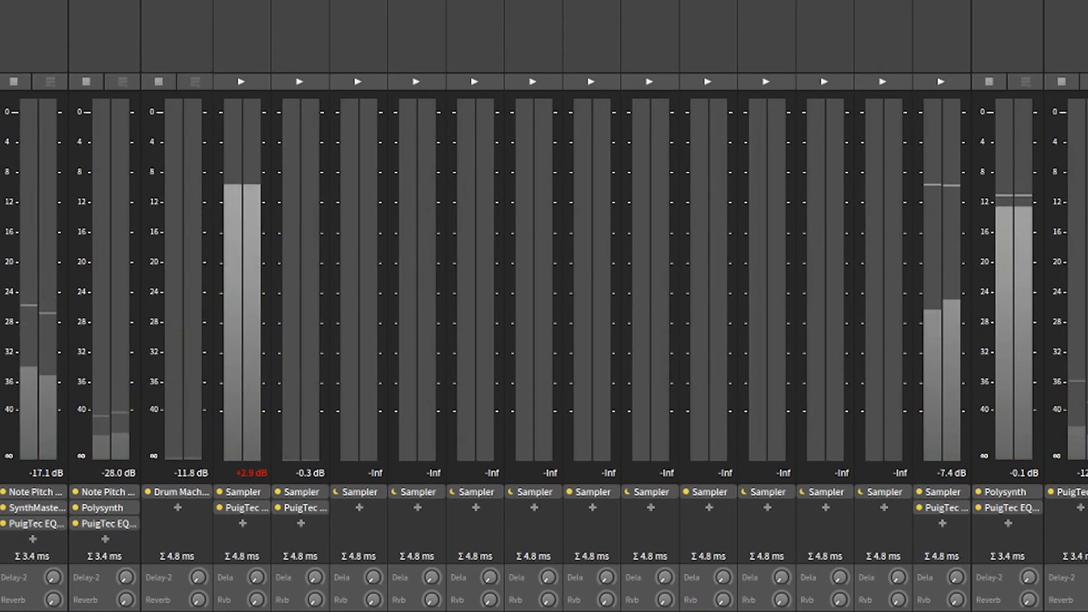